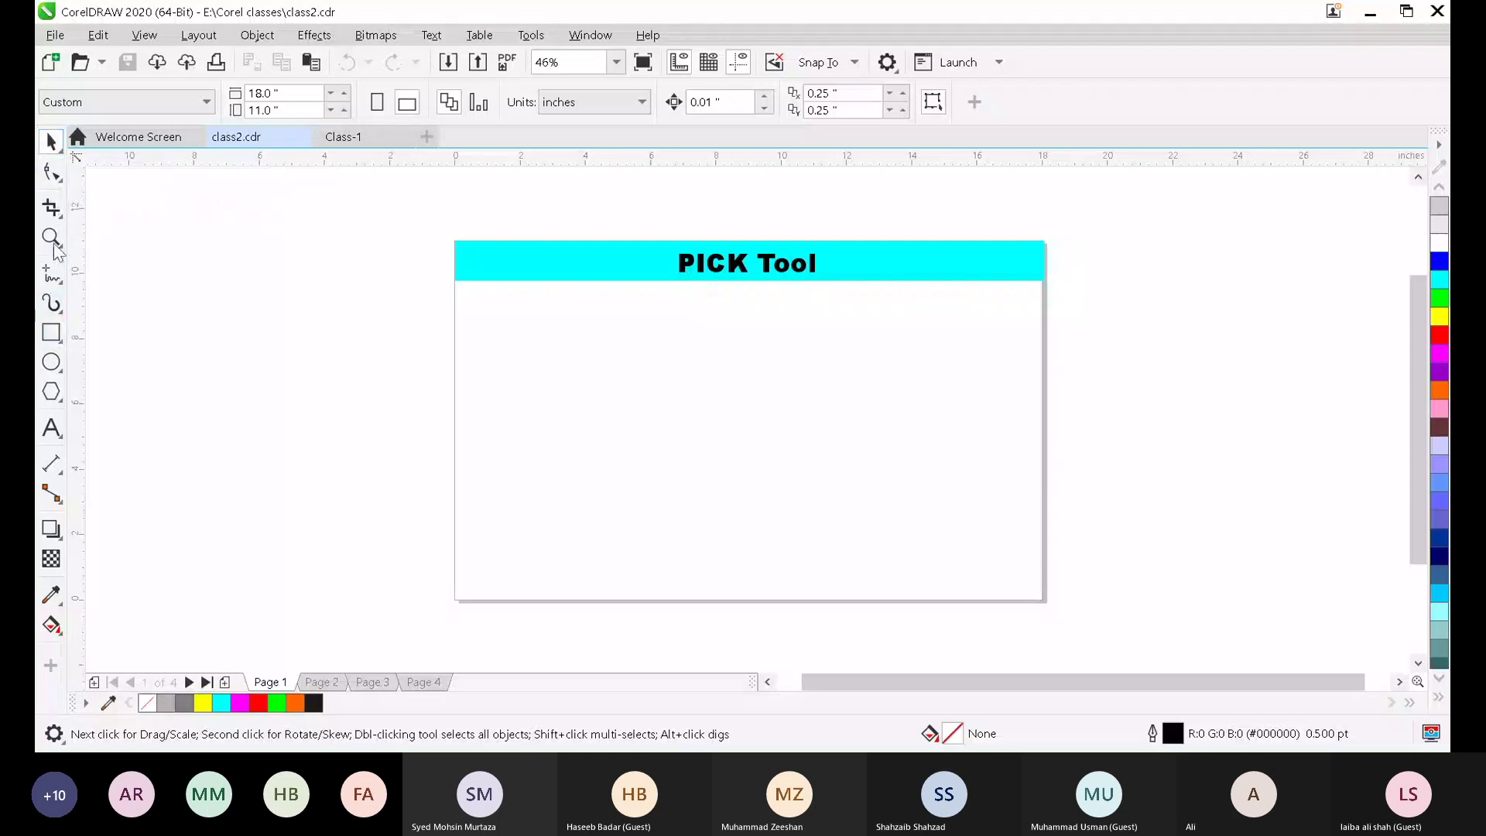
- Draw a rectangle about 3.82 × 2.35 in below the cyan title band, and deselect it with the Pick tool
click(52, 332)
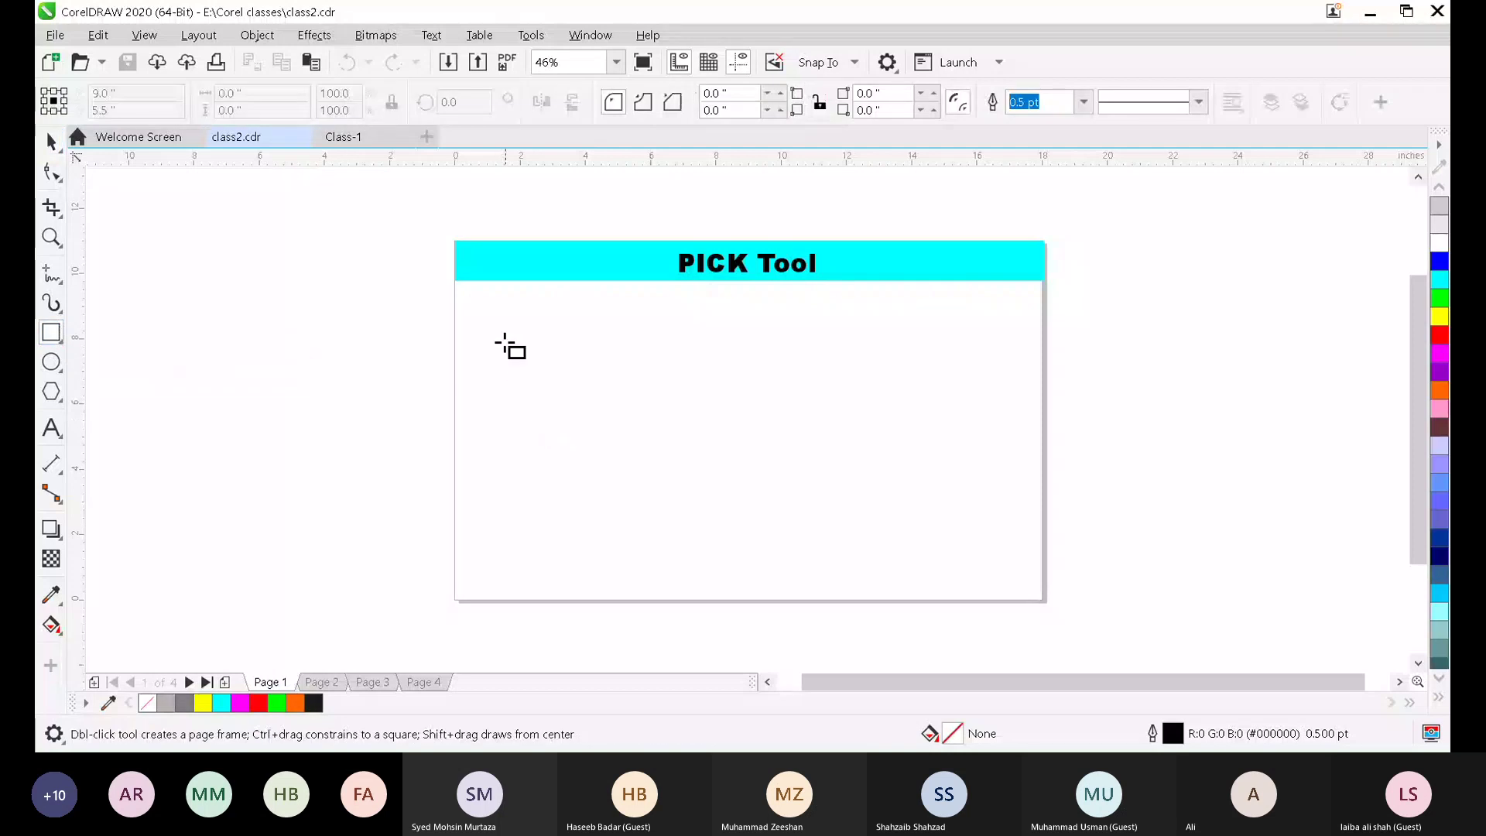
drag(496, 310, 620, 385)
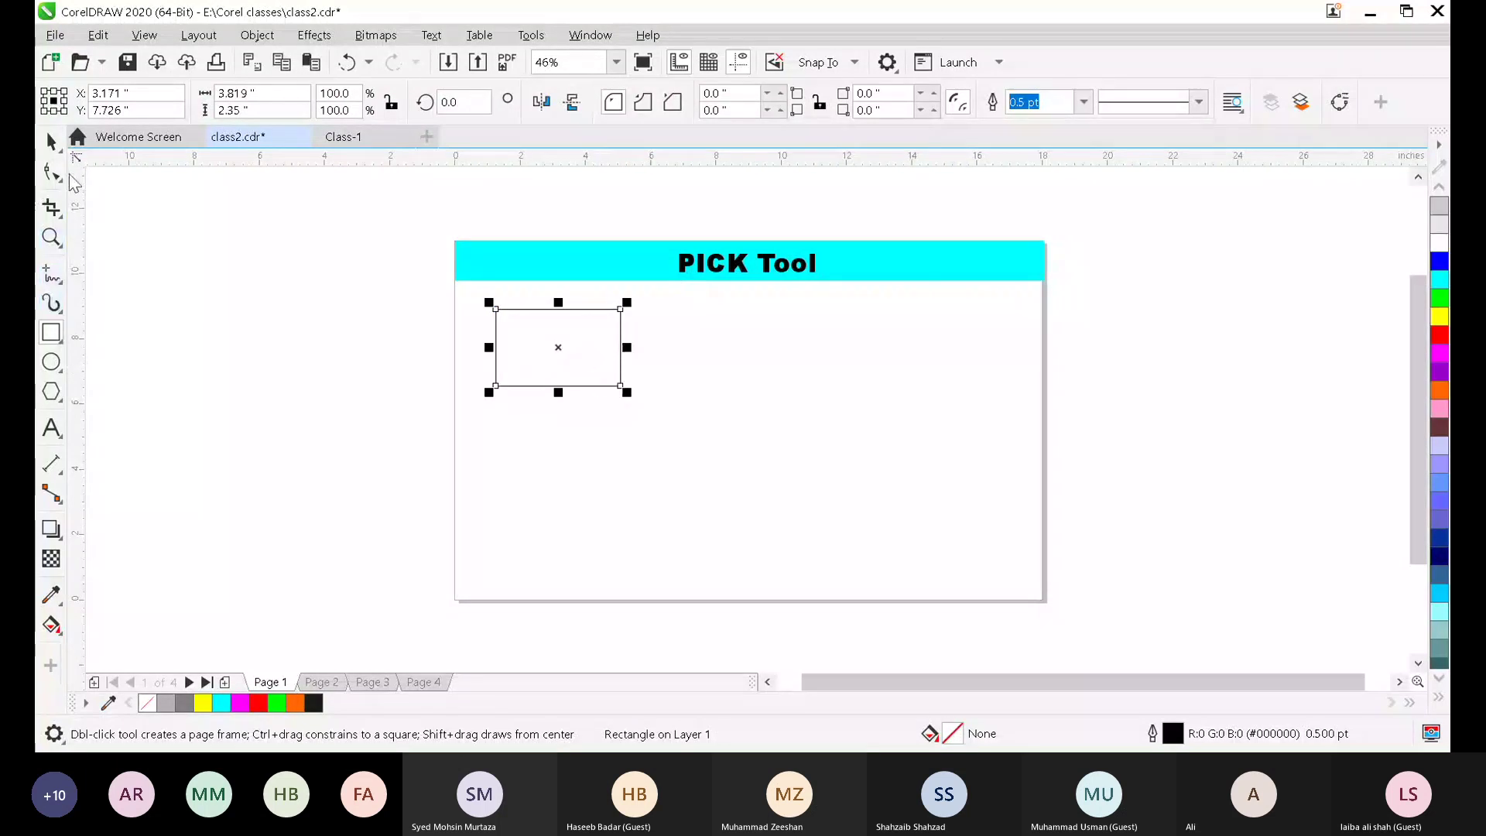
click(51, 141)
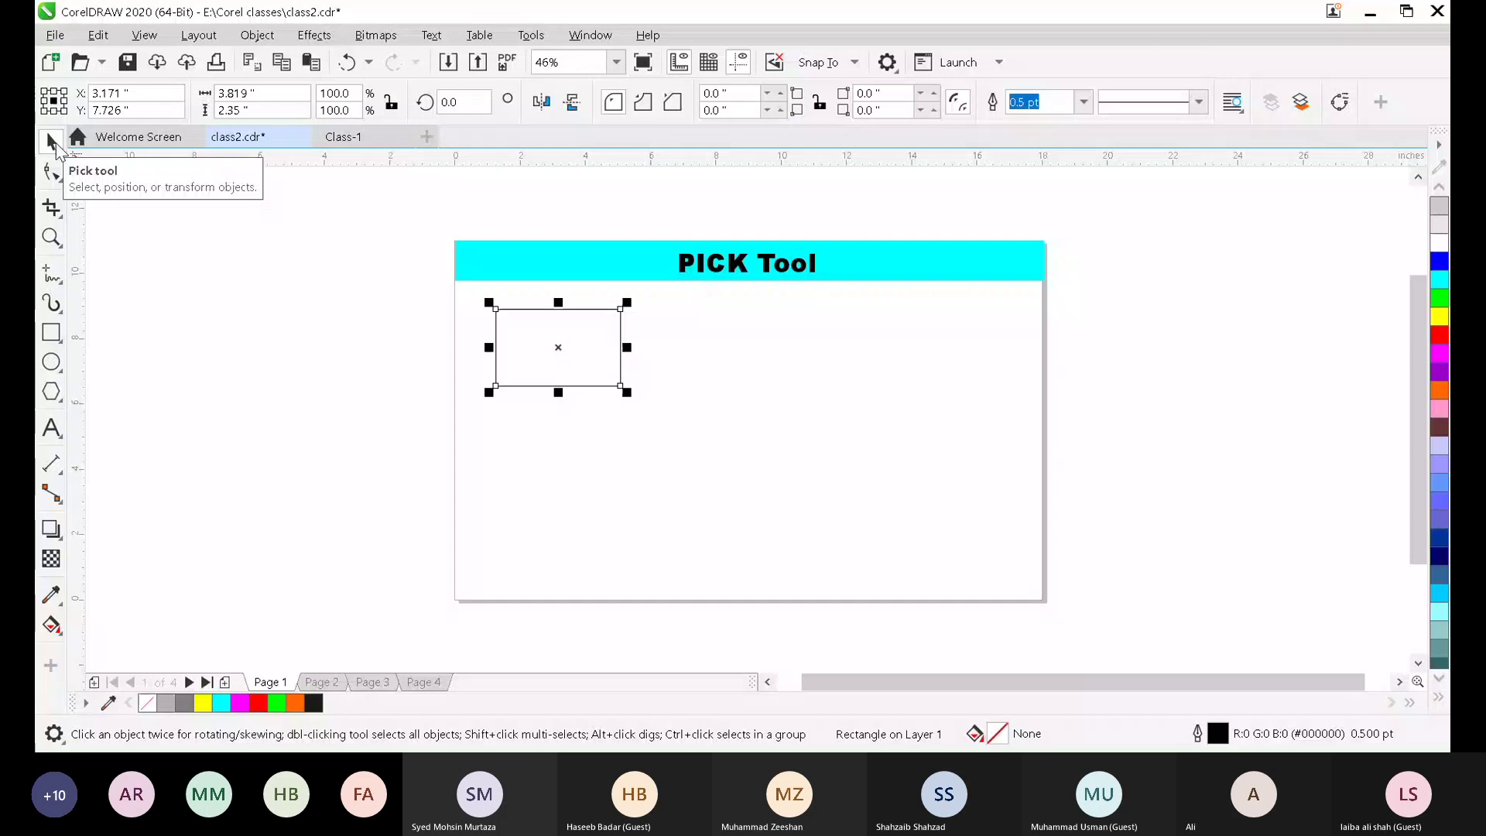
click(312, 477)
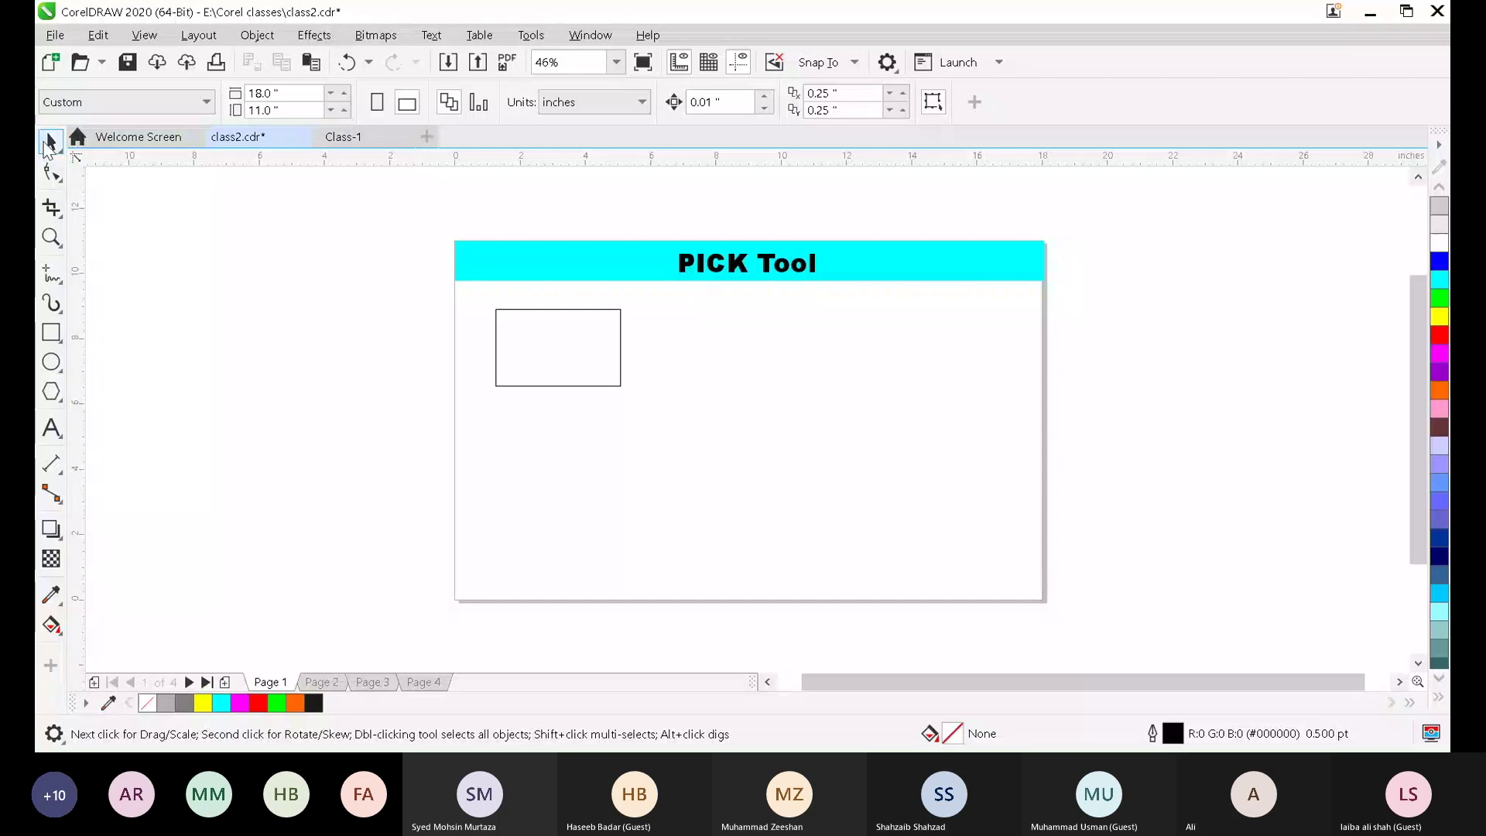
- Select and deselect the rectangle several times with the Pick tool
click(546, 347)
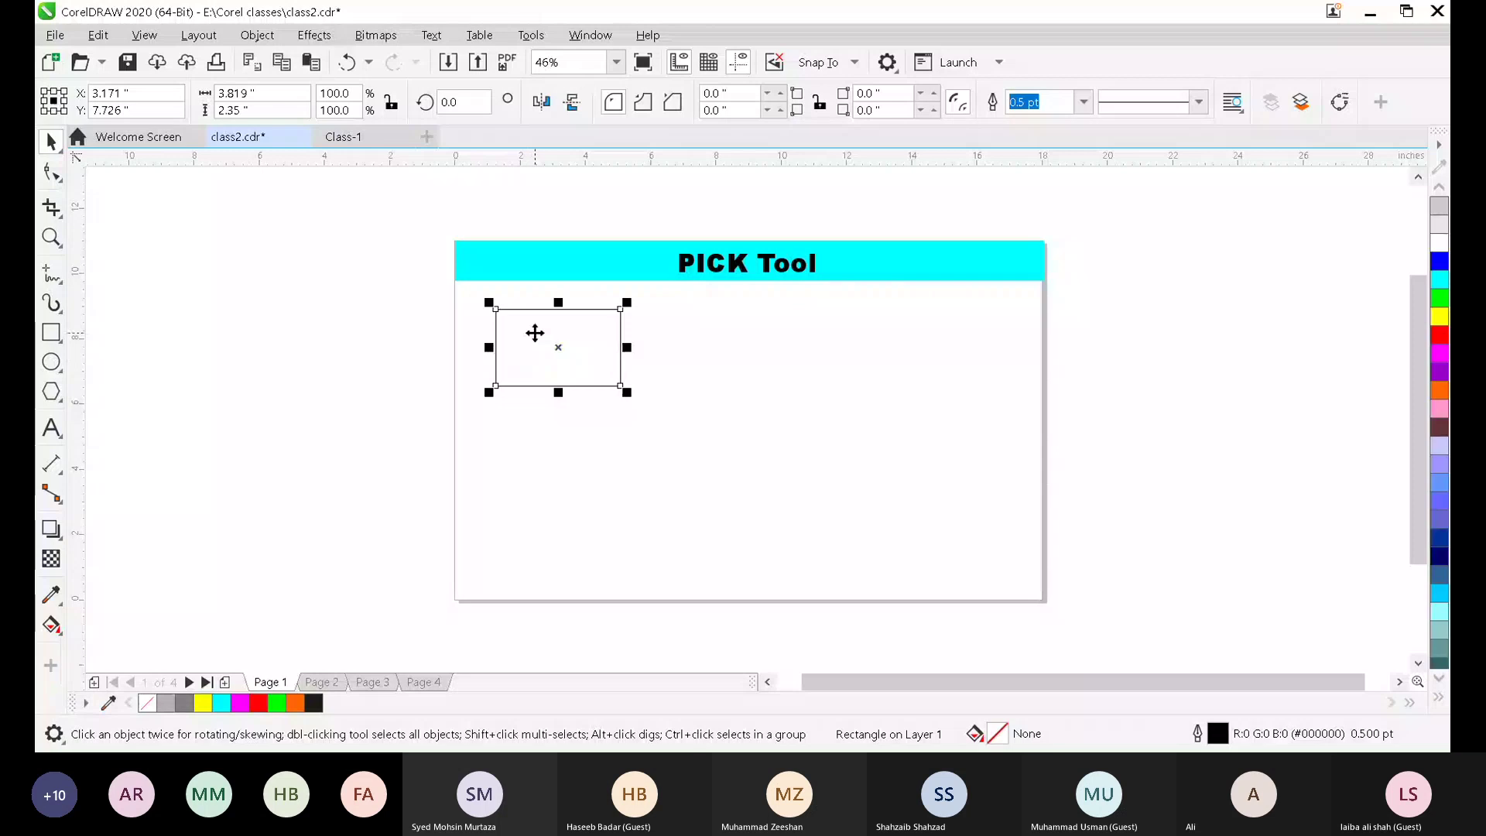
click(504, 438)
click(547, 337)
click(671, 417)
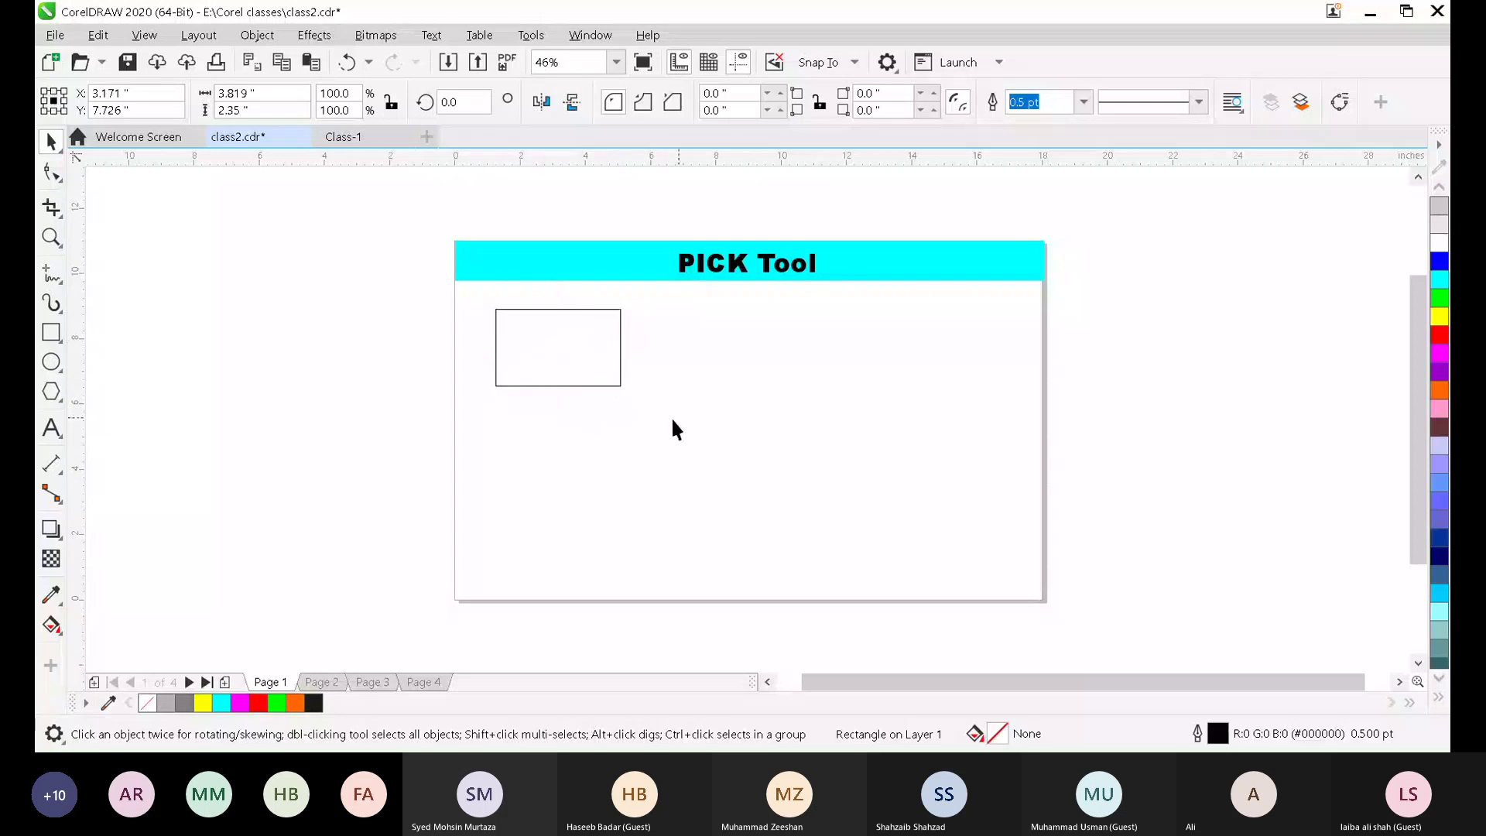
click(522, 337)
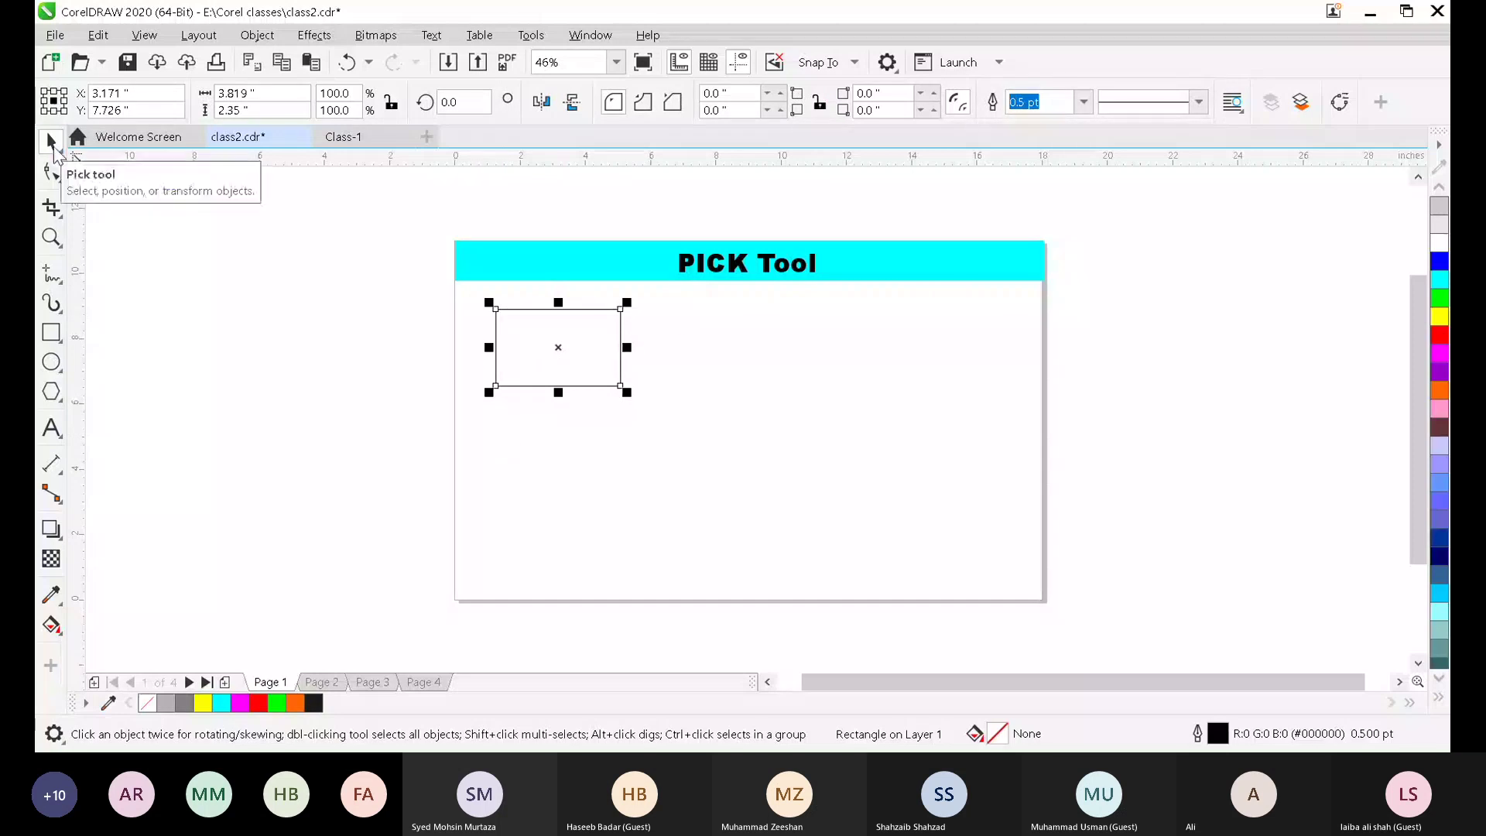
click(526, 437)
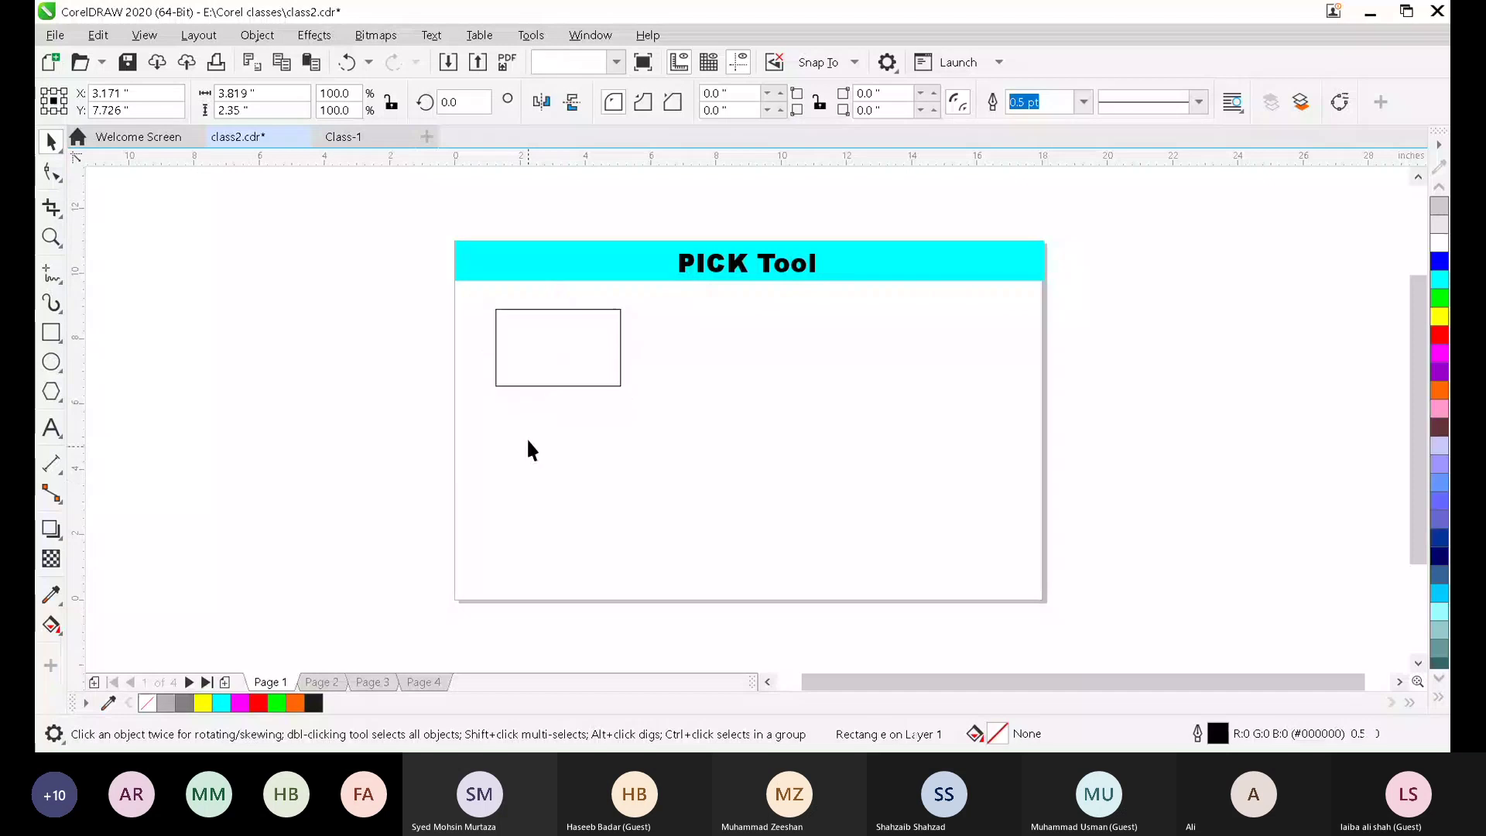
- Move the rectangle to the page's upper-left corner, just below the cyan title band, and deselect it
click(547, 339)
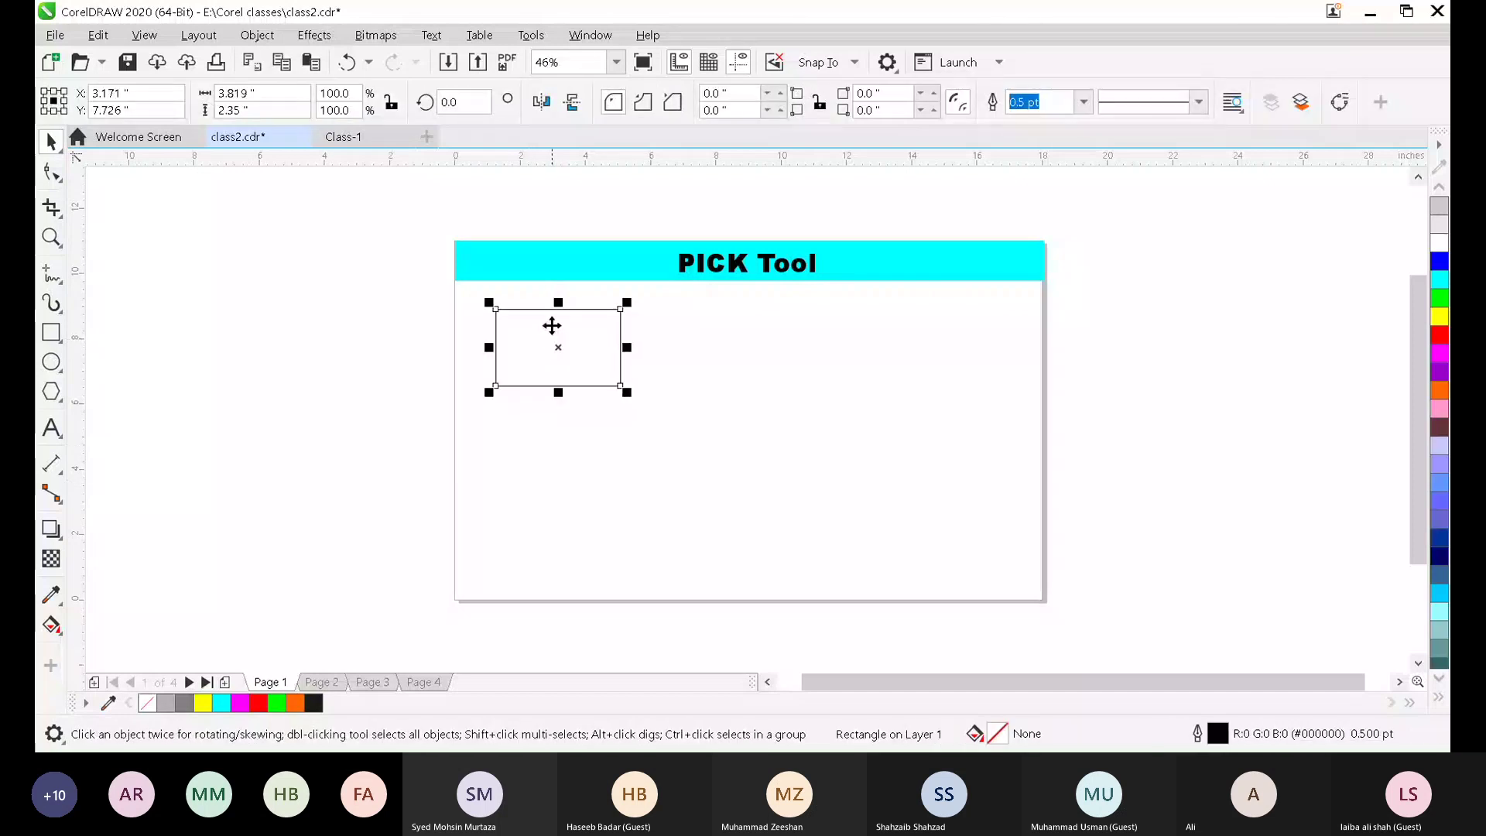
mouse_move(551, 324)
mouse_down()
mouse_move(511, 551)
mouse_move(512, 537)
mouse_move(1028, 563)
mouse_move(1008, 534)
mouse_move(1024, 295)
mouse_move(1011, 322)
mouse_move(994, 305)
mouse_move(541, 305)
mouse_move(534, 319)
mouse_move(539, 309)
mouse_up()
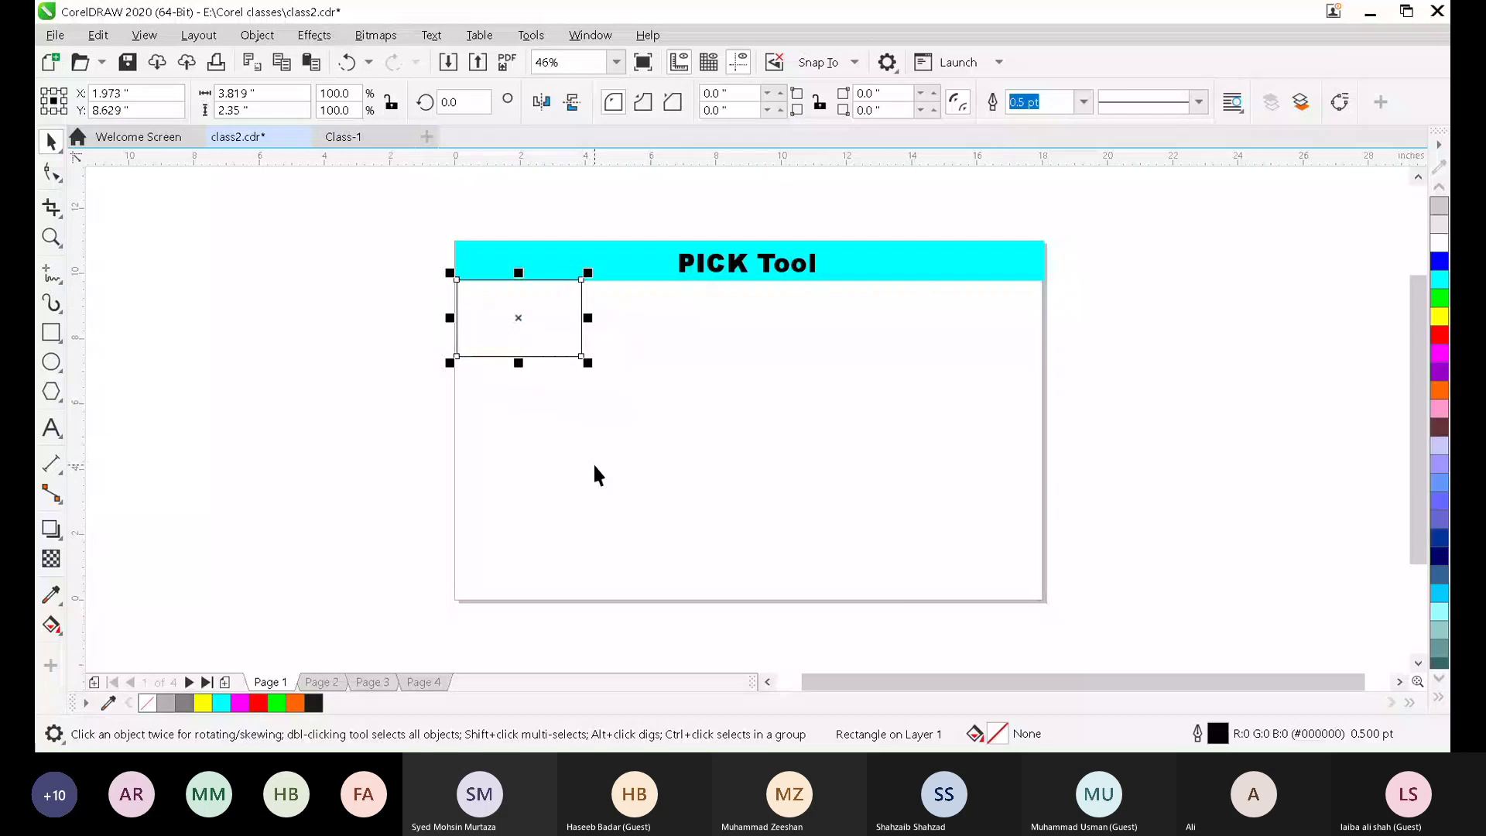
click(593, 462)
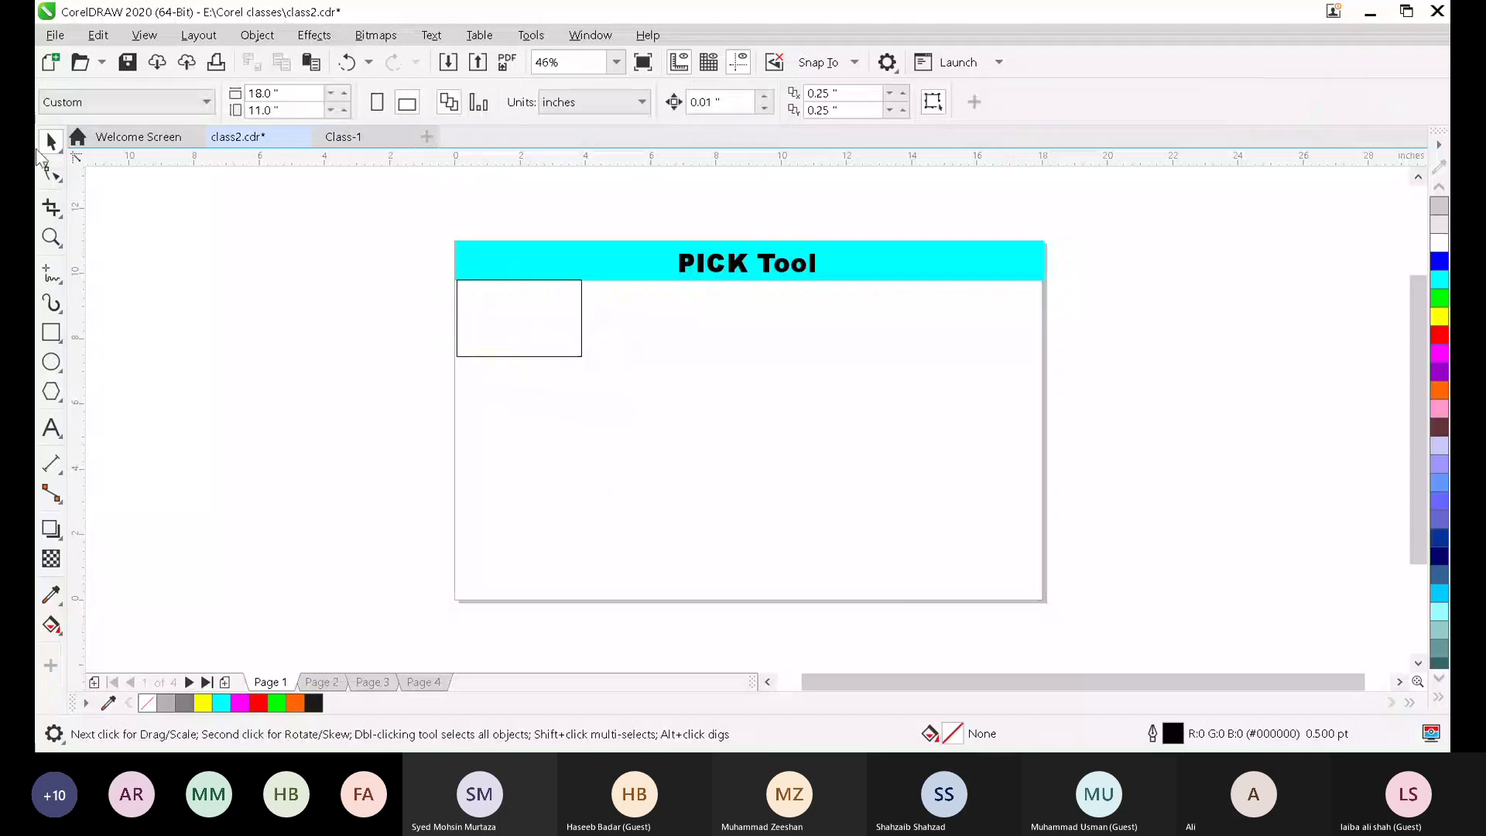
click(485, 317)
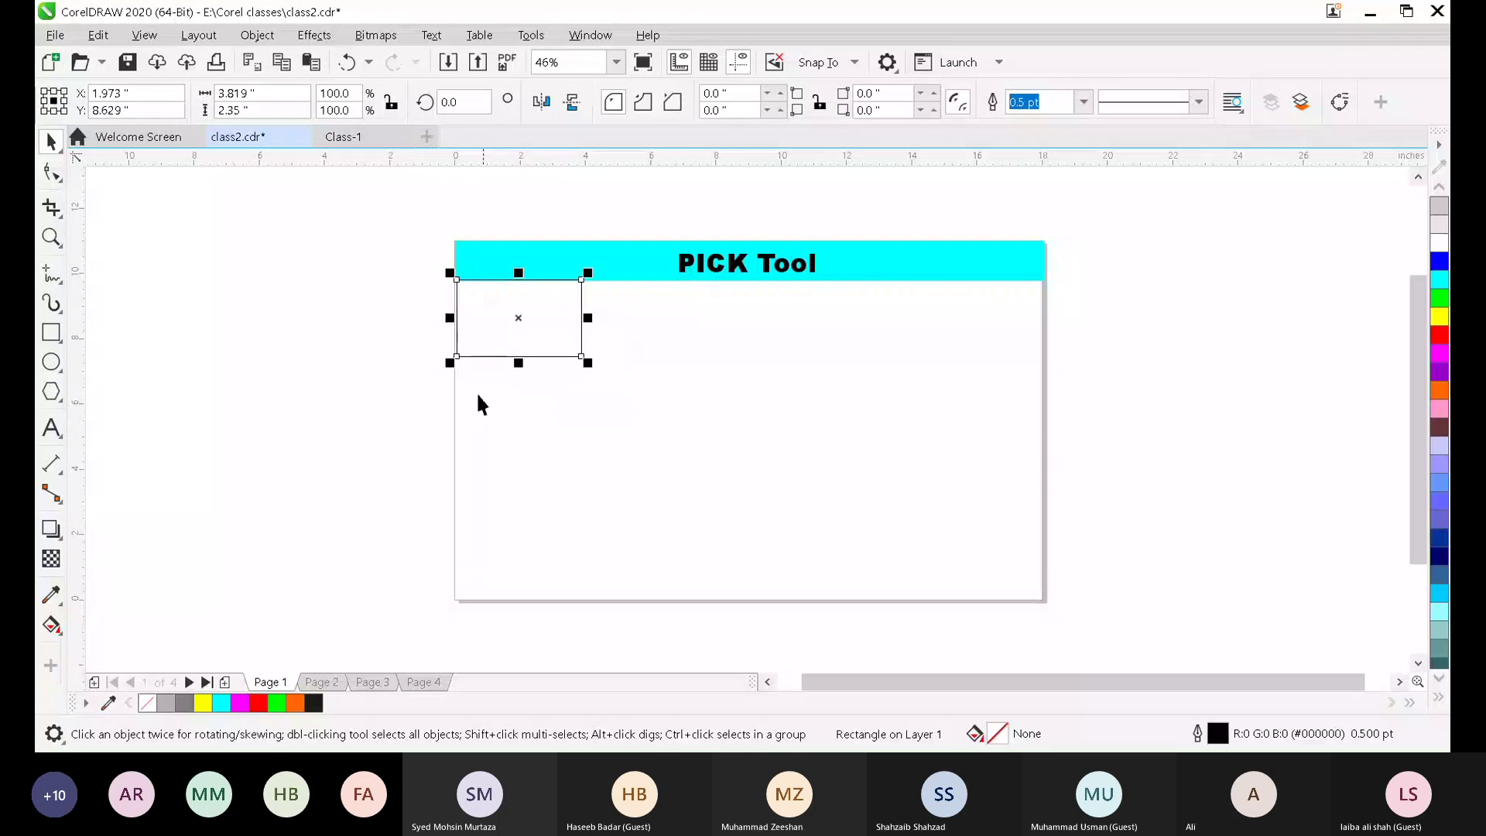
click(484, 344)
click(493, 331)
mouse_move(502, 325)
mouse_down()
mouse_move(659, 360)
mouse_move(557, 372)
mouse_move(495, 328)
mouse_up()
click(277, 381)
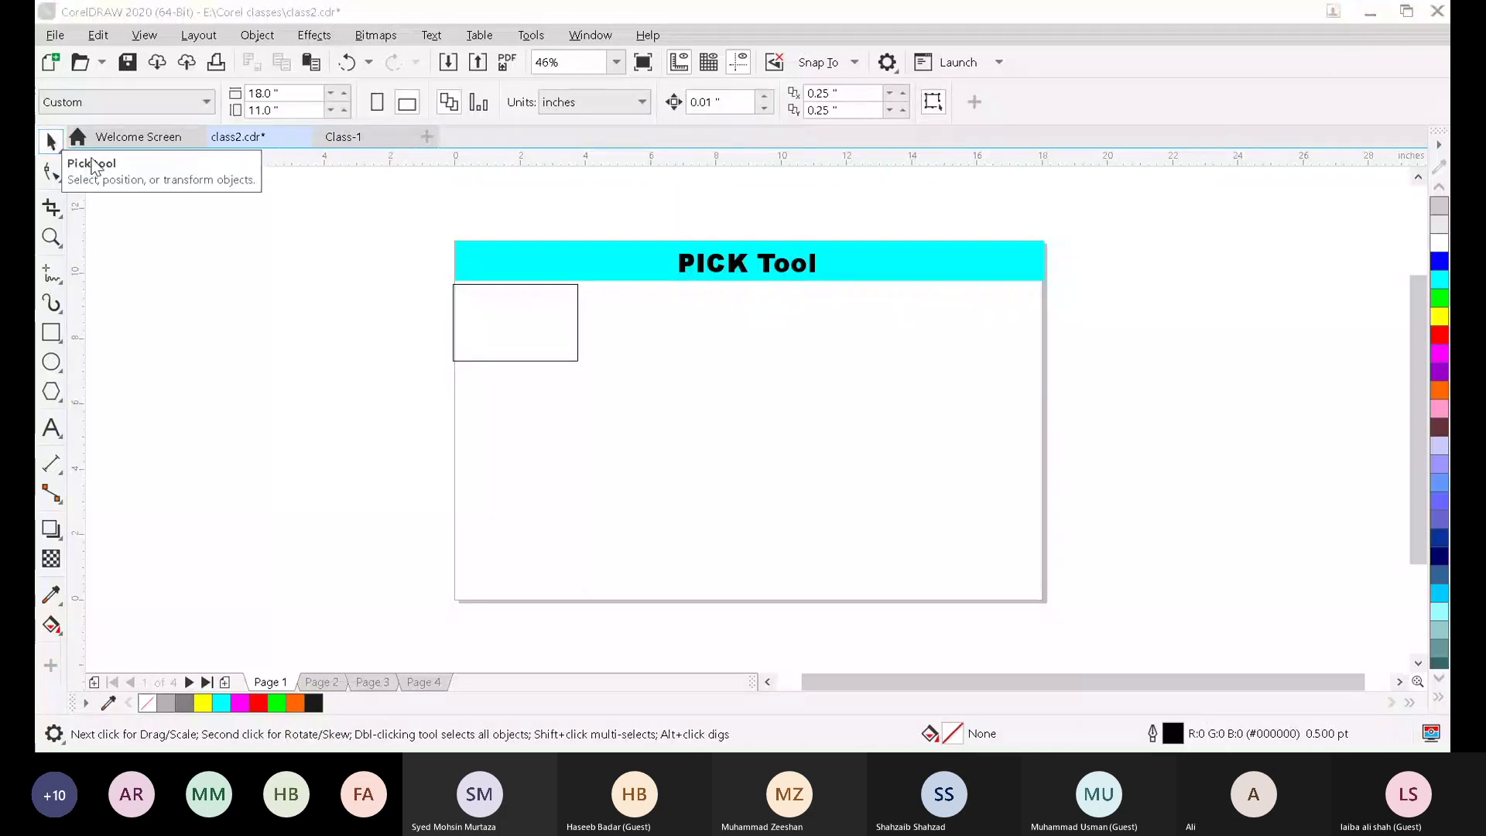
- Move the rectangle to about X 5.02, Y 4.92 in and scale it proportionally from its upper-right corner to about 4.07 × 2.5 in
drag(510, 327, 613, 421)
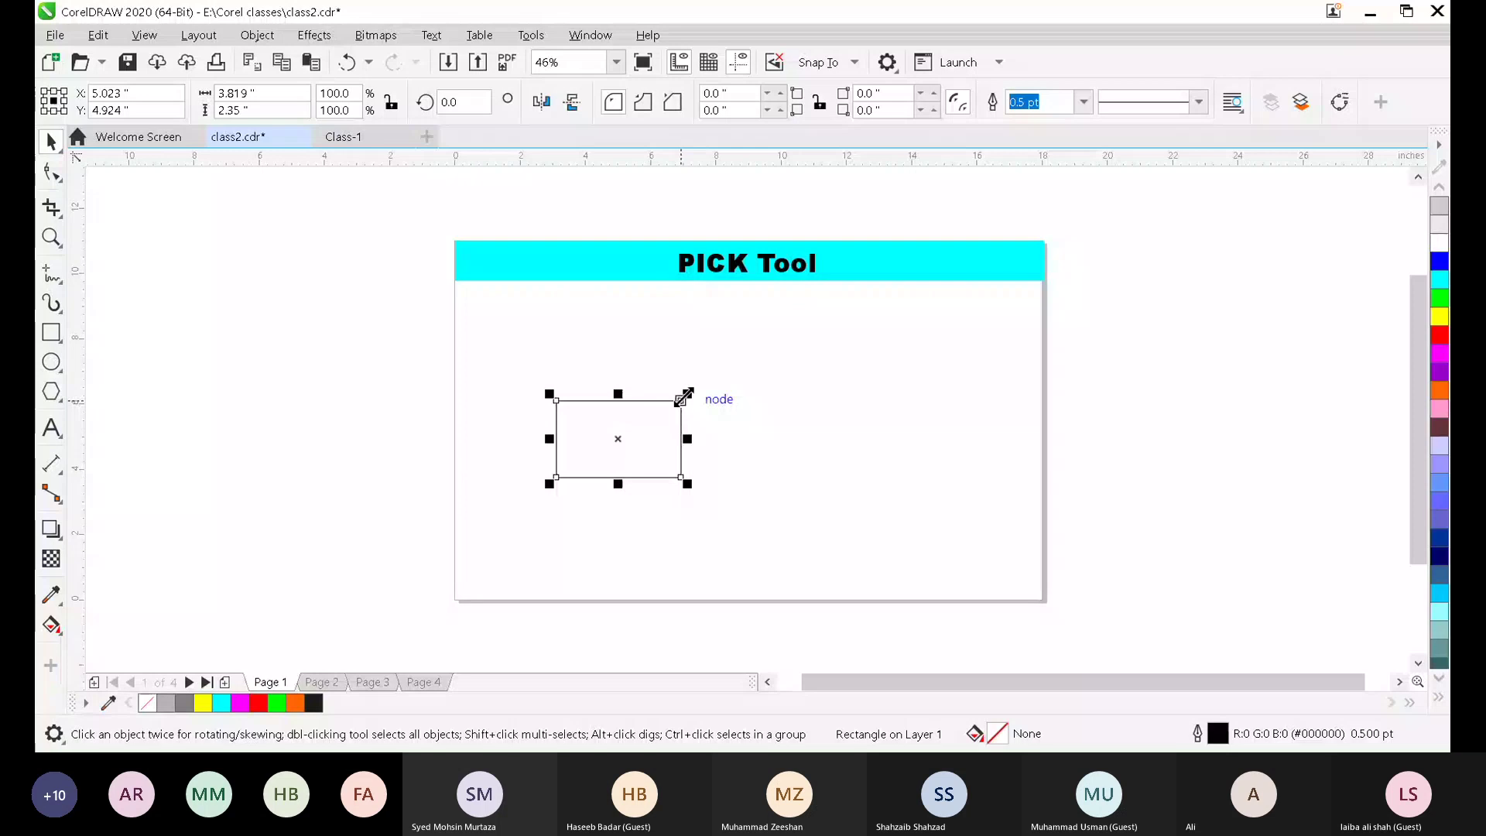
drag(685, 395, 817, 319)
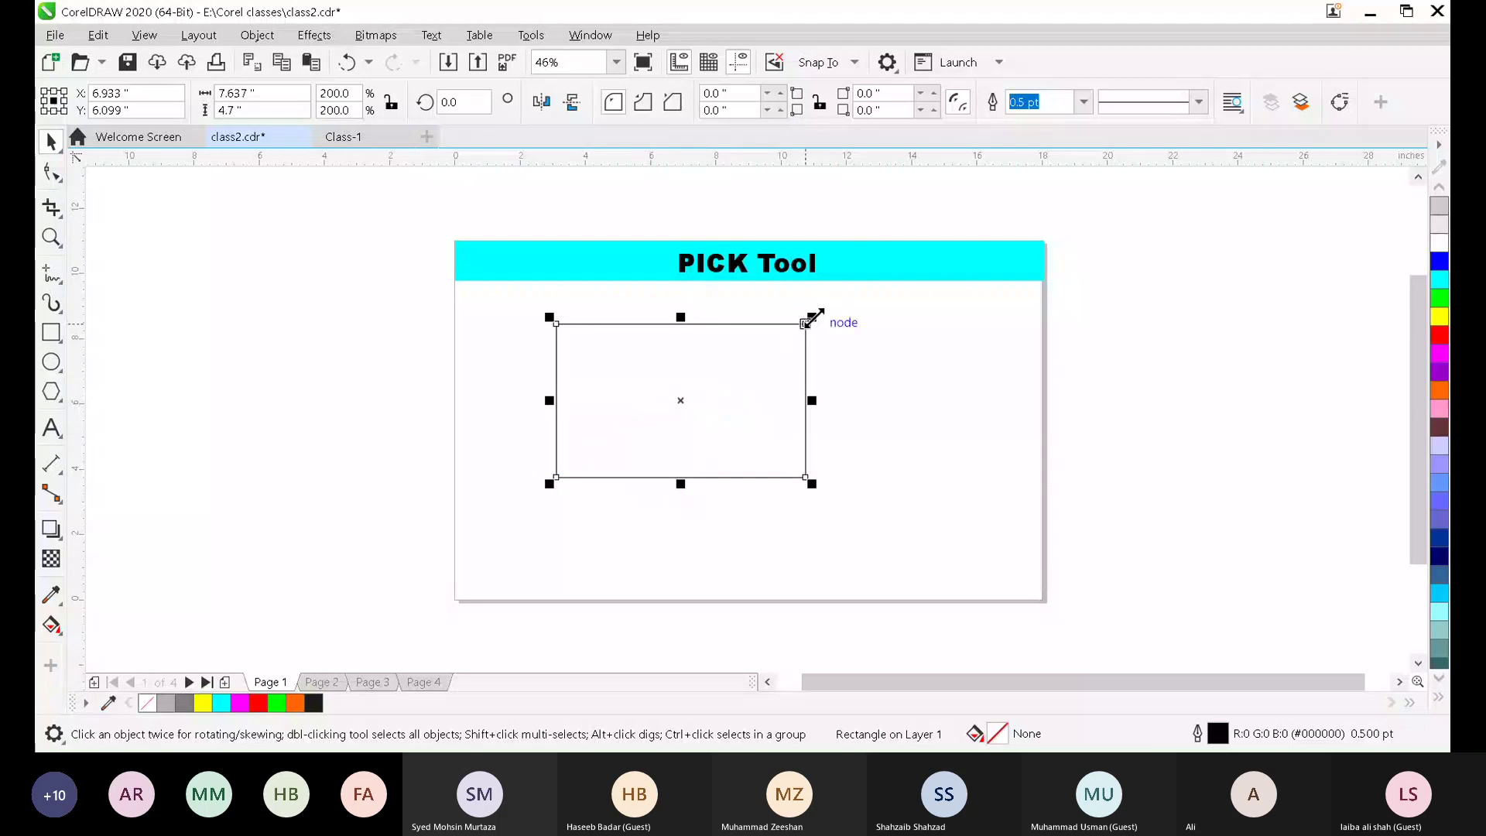
drag(812, 317, 697, 385)
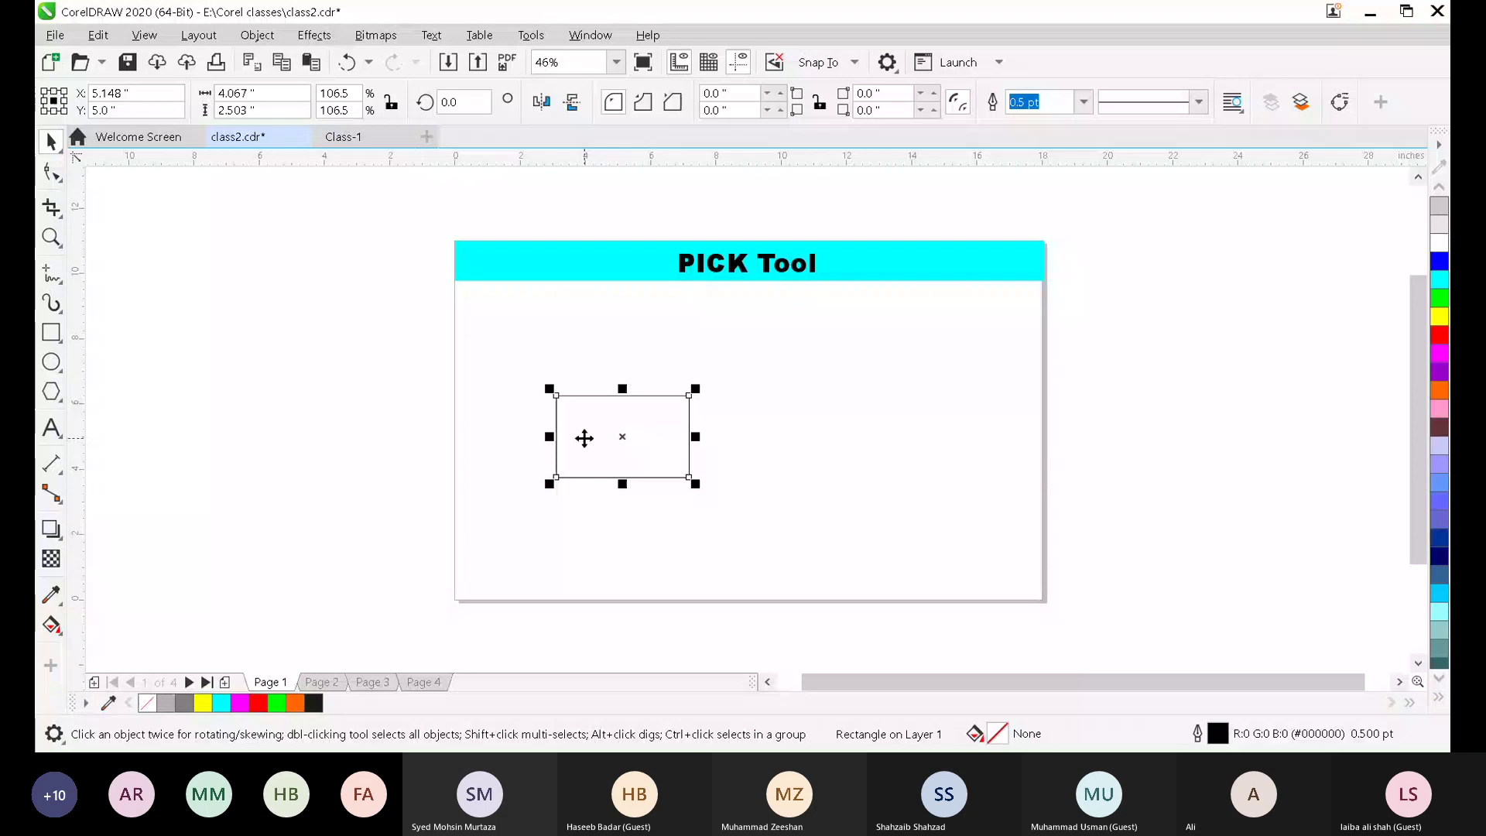
click(394, 327)
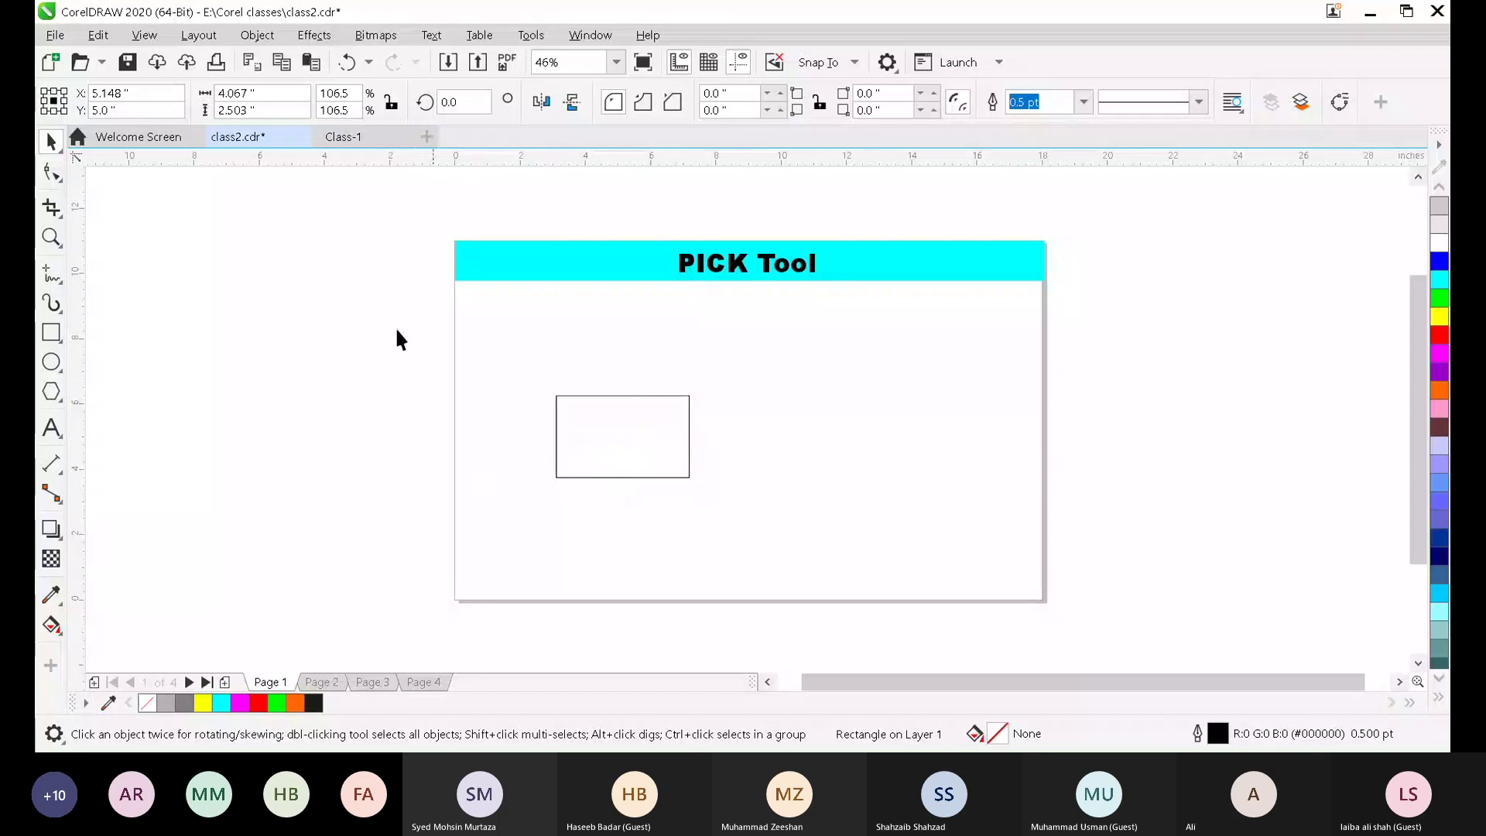
- Fill the rectangle with red and scale it proportionally to about 3.84 × 2.36 in
click(630, 444)
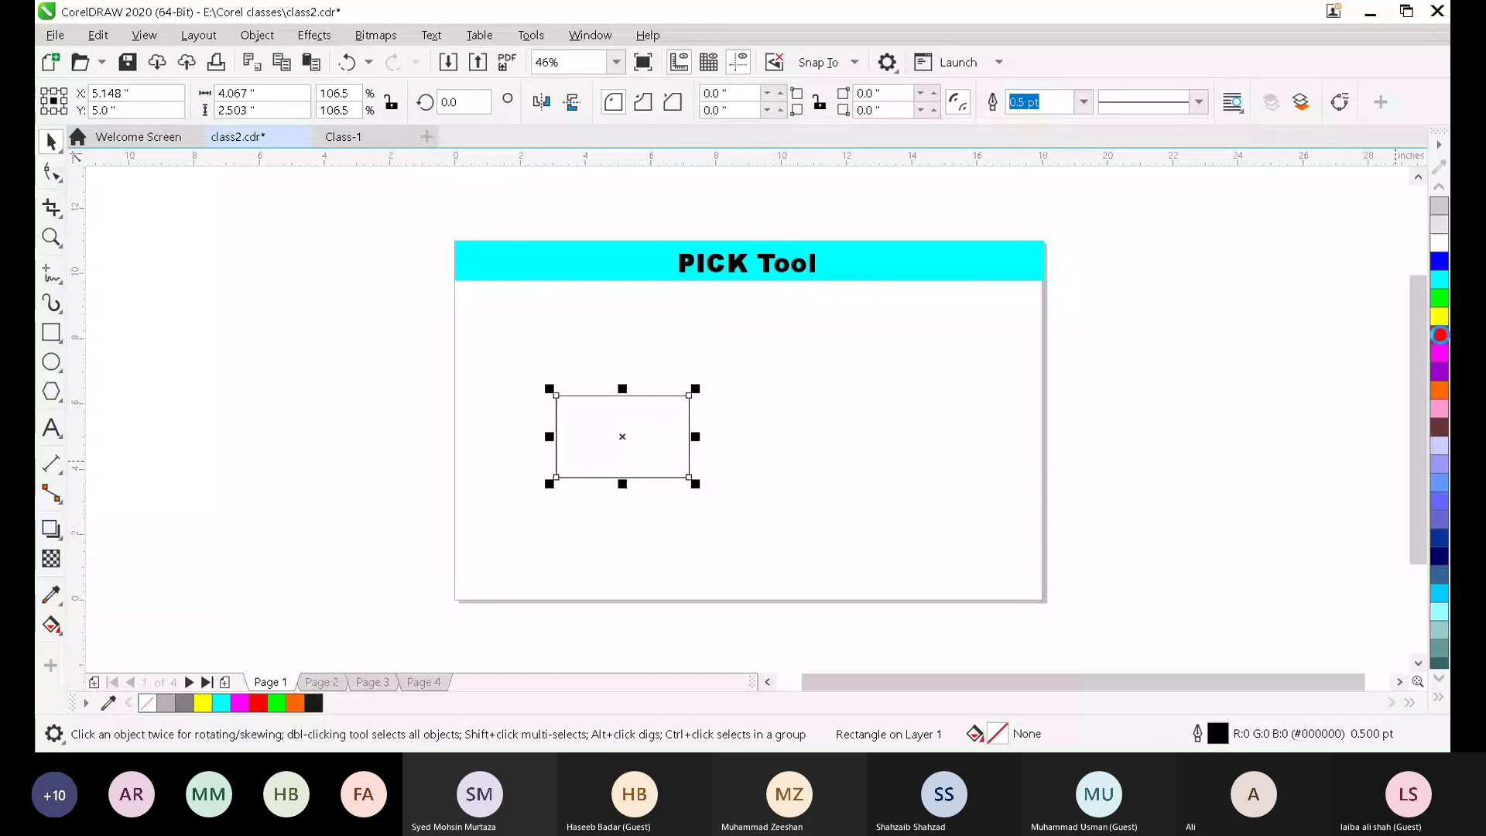
click(1439, 334)
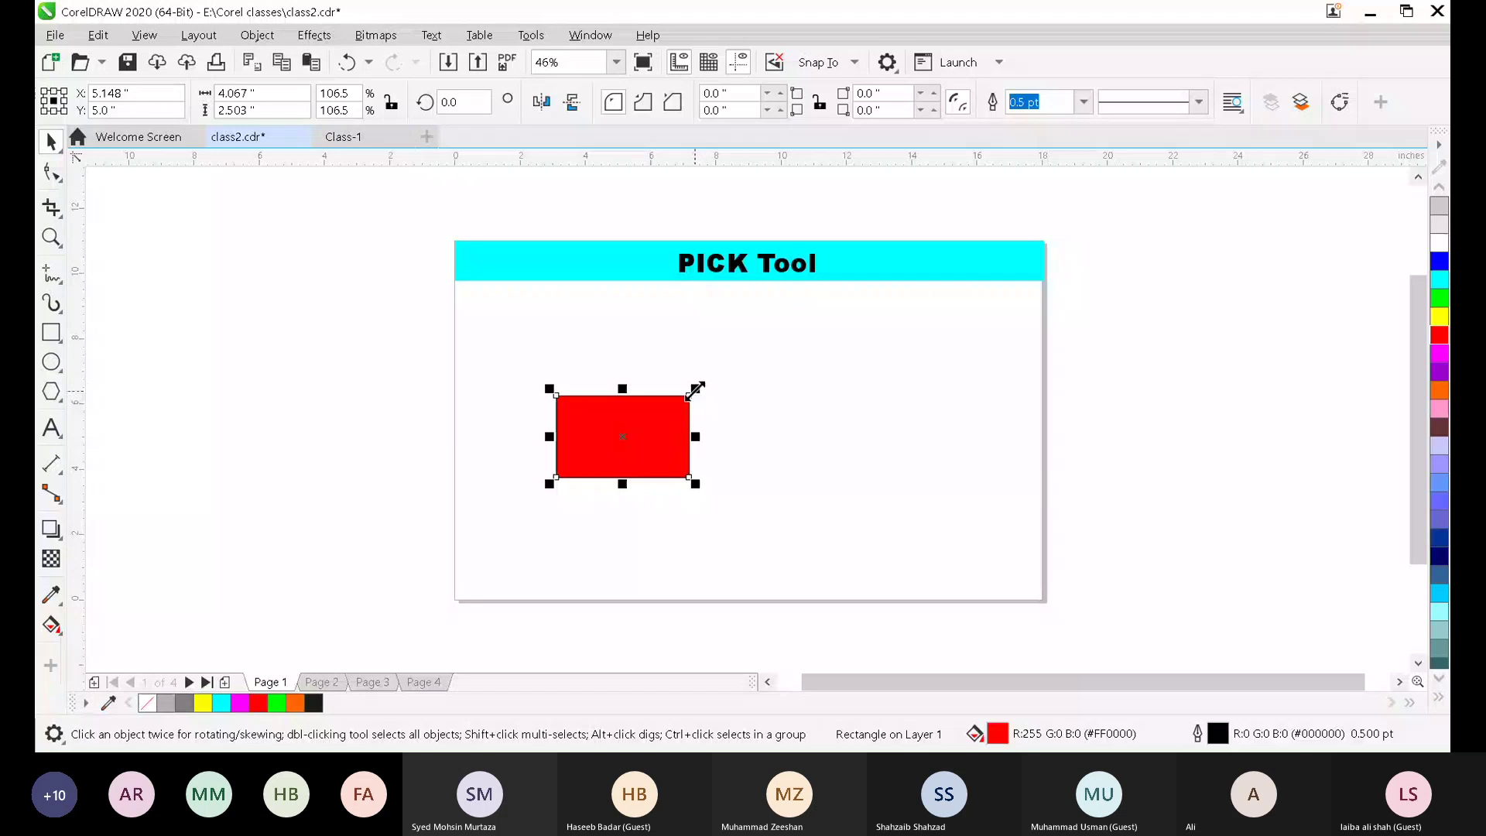
mouse_move(695, 388)
mouse_down()
mouse_move(739, 365)
mouse_move(682, 400)
mouse_up()
click(796, 461)
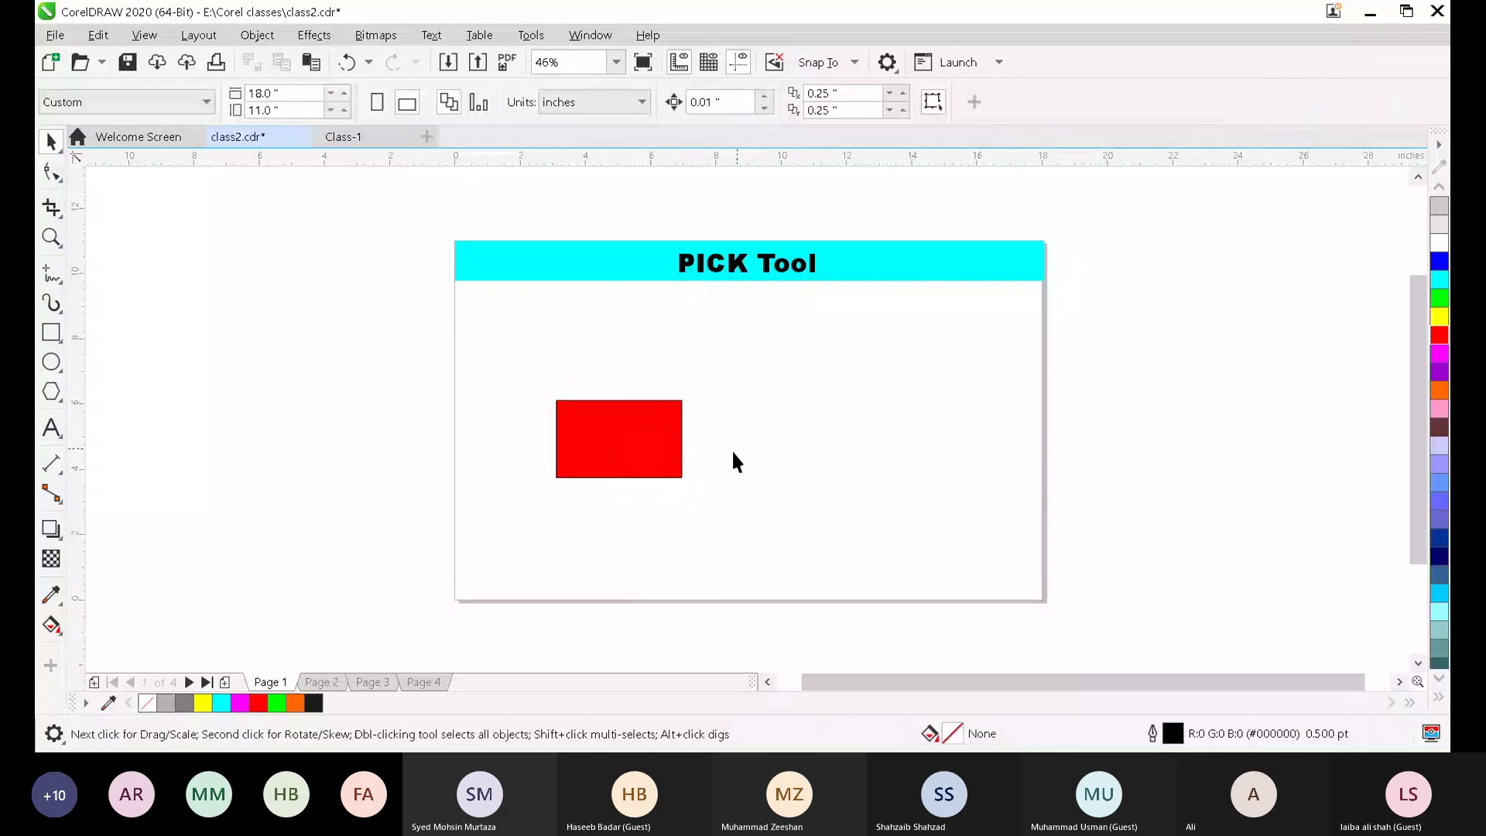
- Stretch the red rectangle by its right, bottom and left sides to about 5.02 in wide and 4.4 in high, and deselect it
click(639, 464)
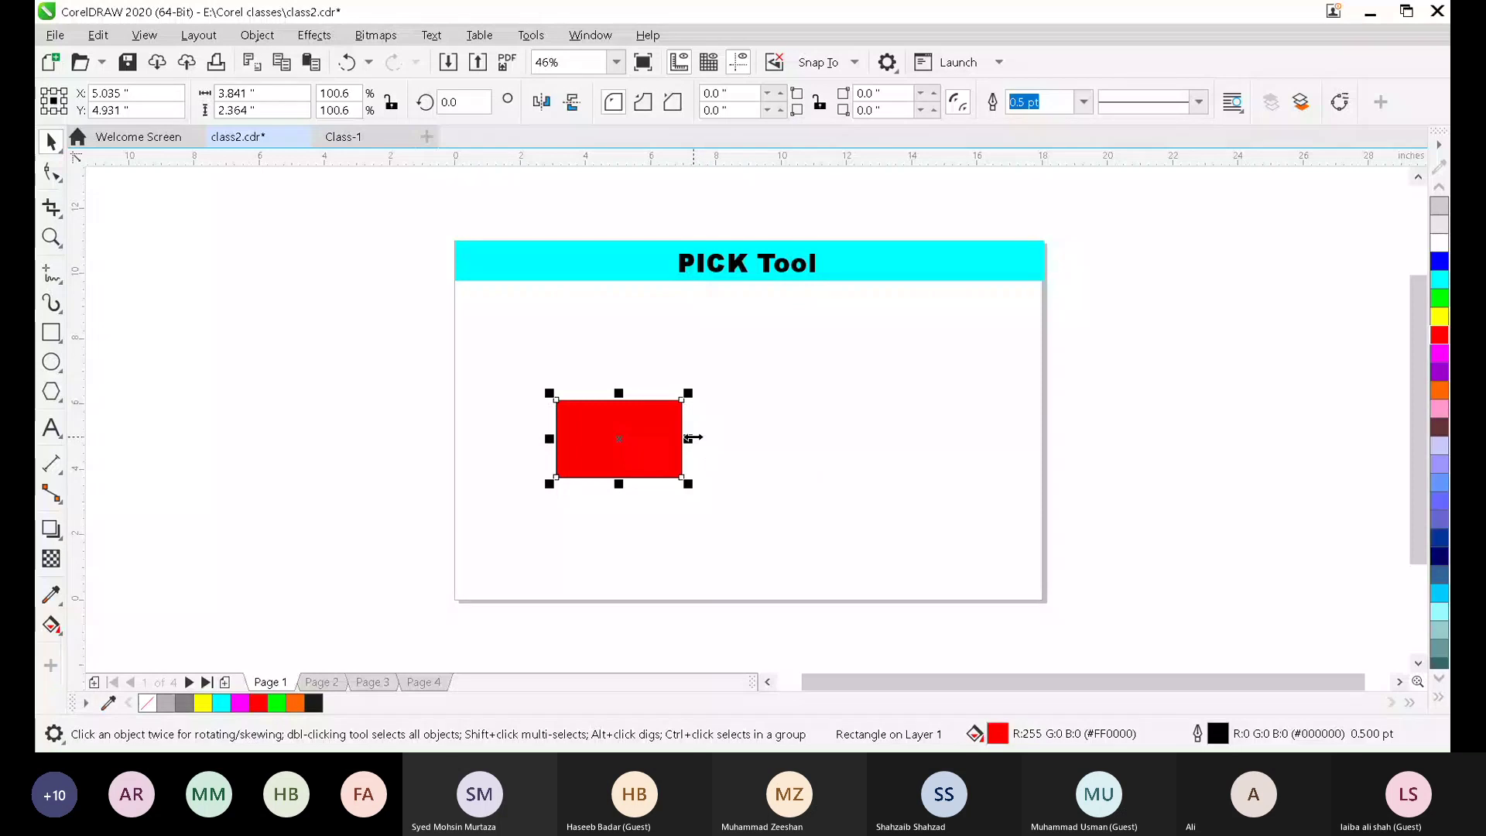
drag(691, 438, 843, 430)
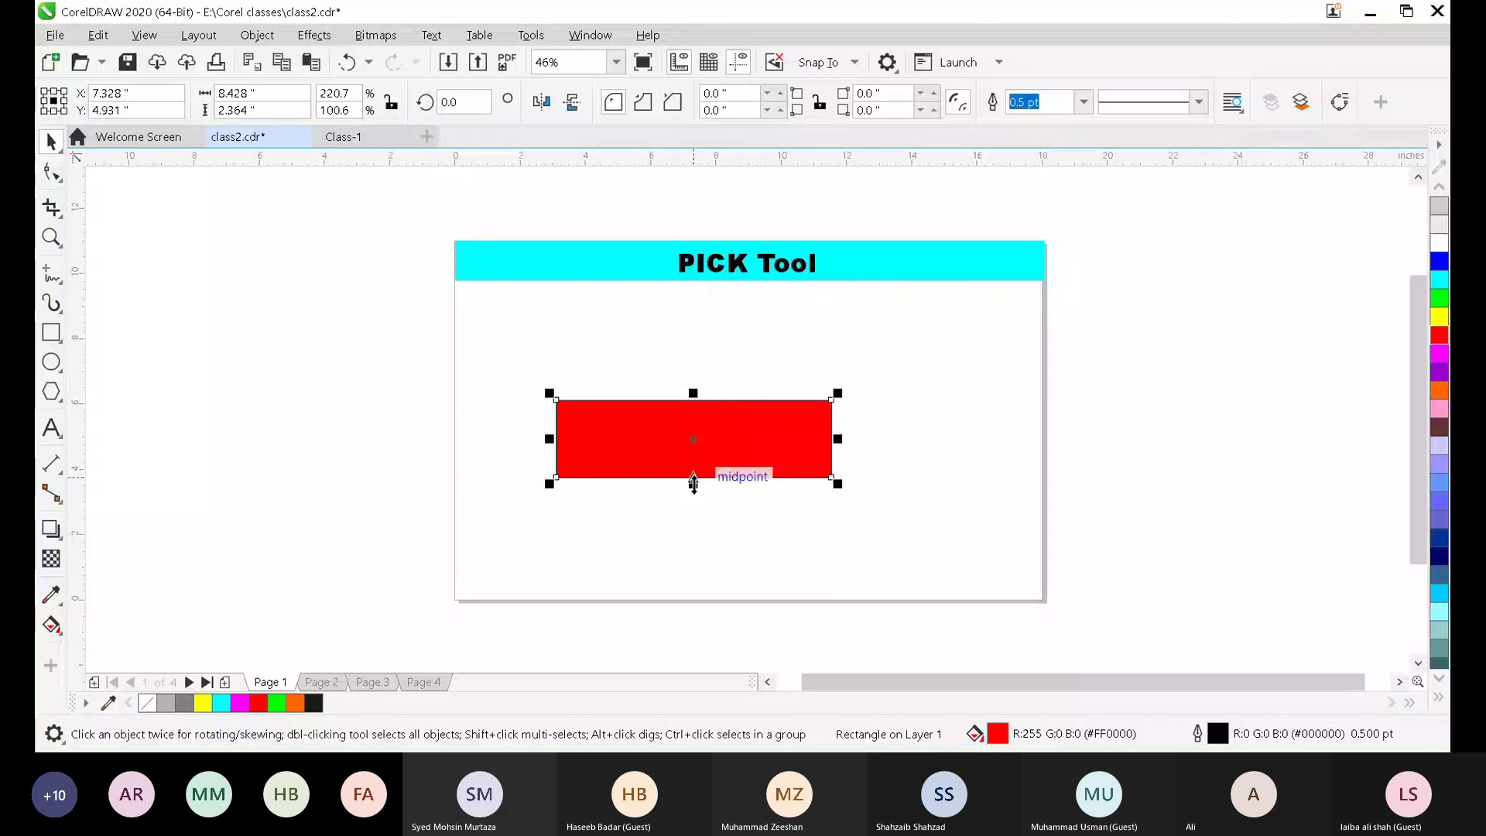
drag(693, 481, 691, 548)
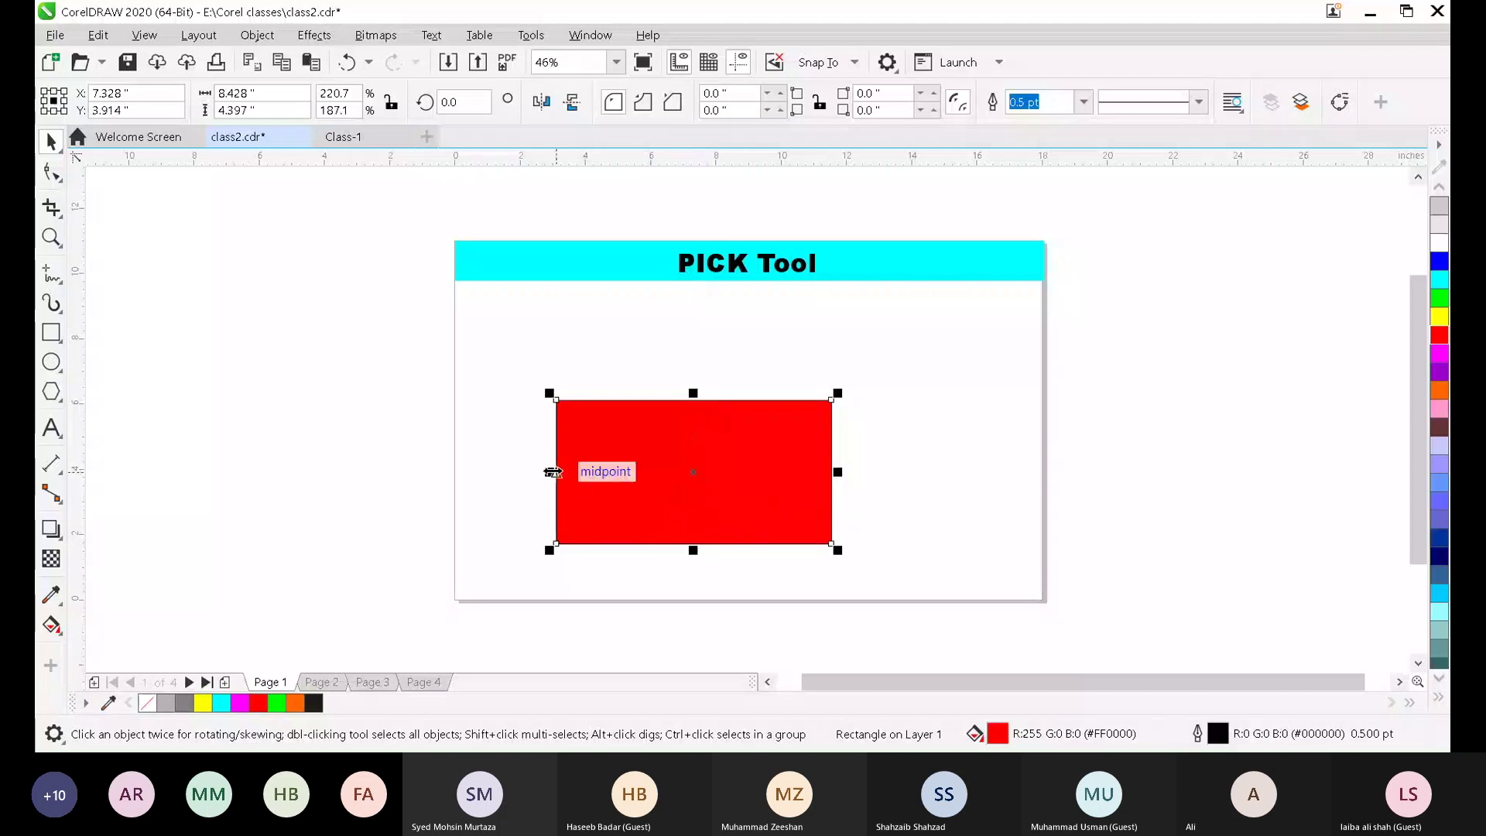
drag(552, 472, 516, 471)
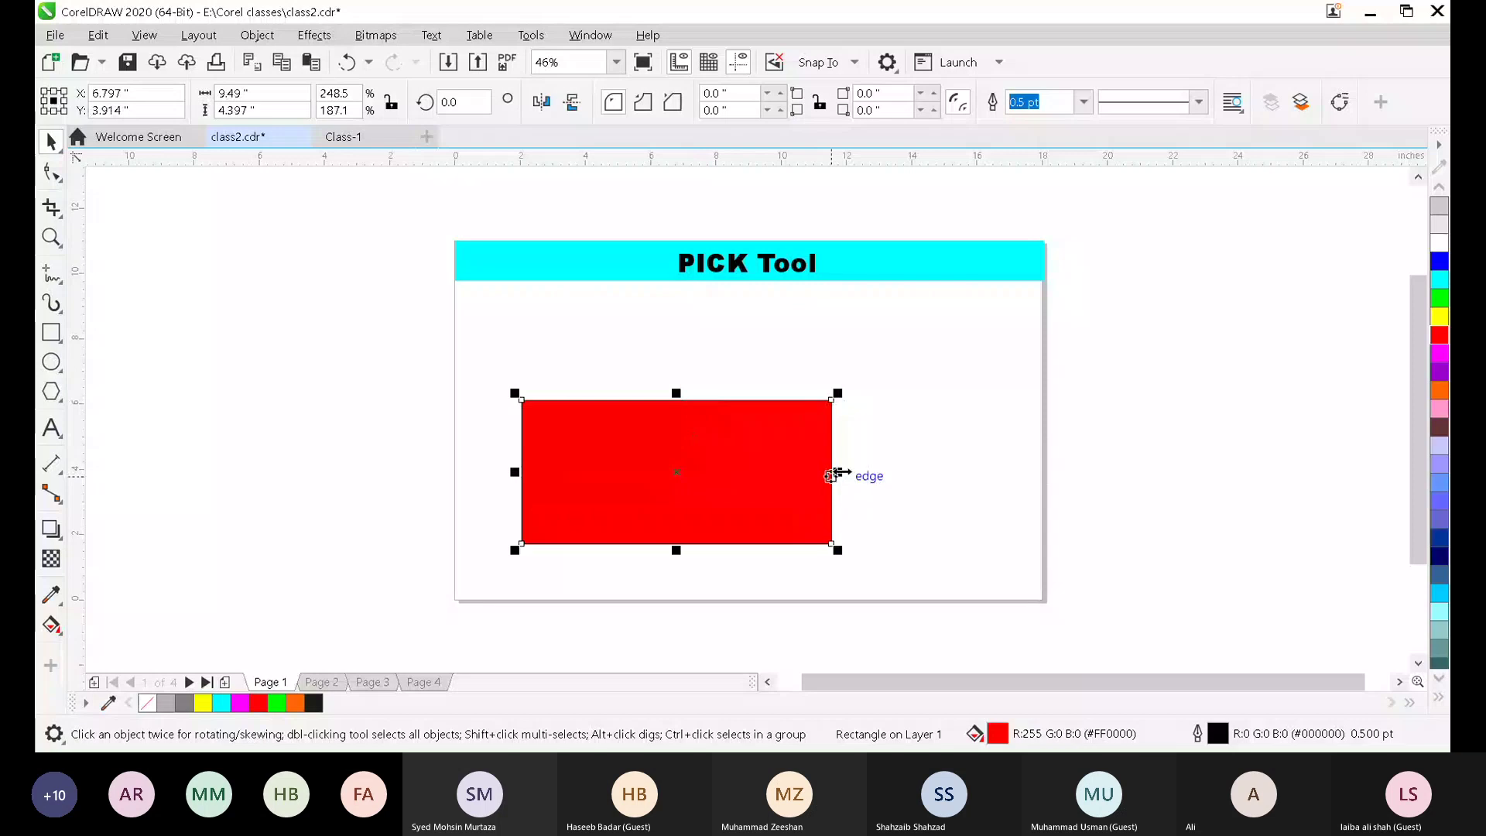
drag(834, 472, 694, 461)
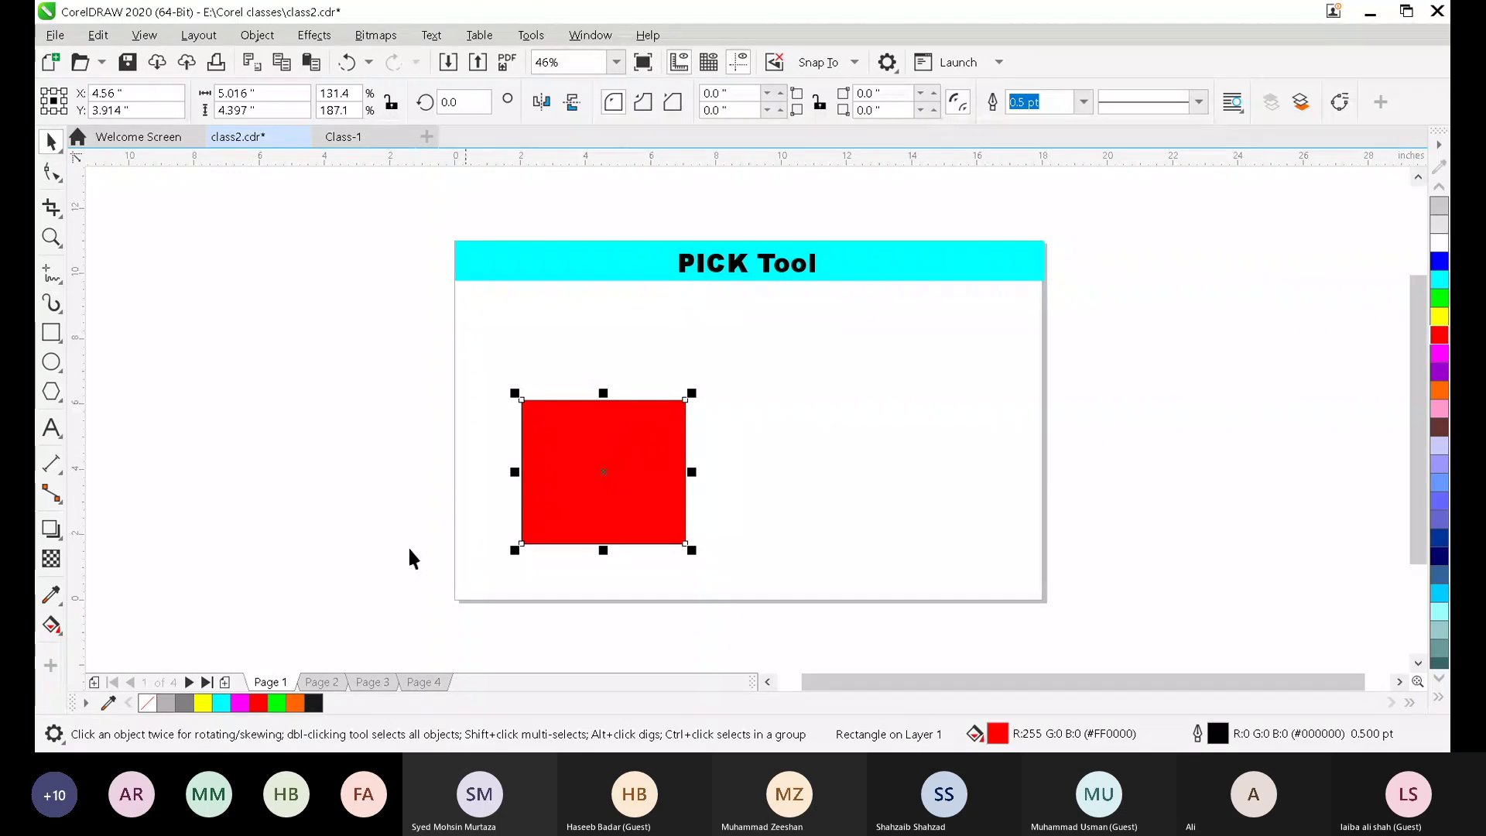
click(266, 417)
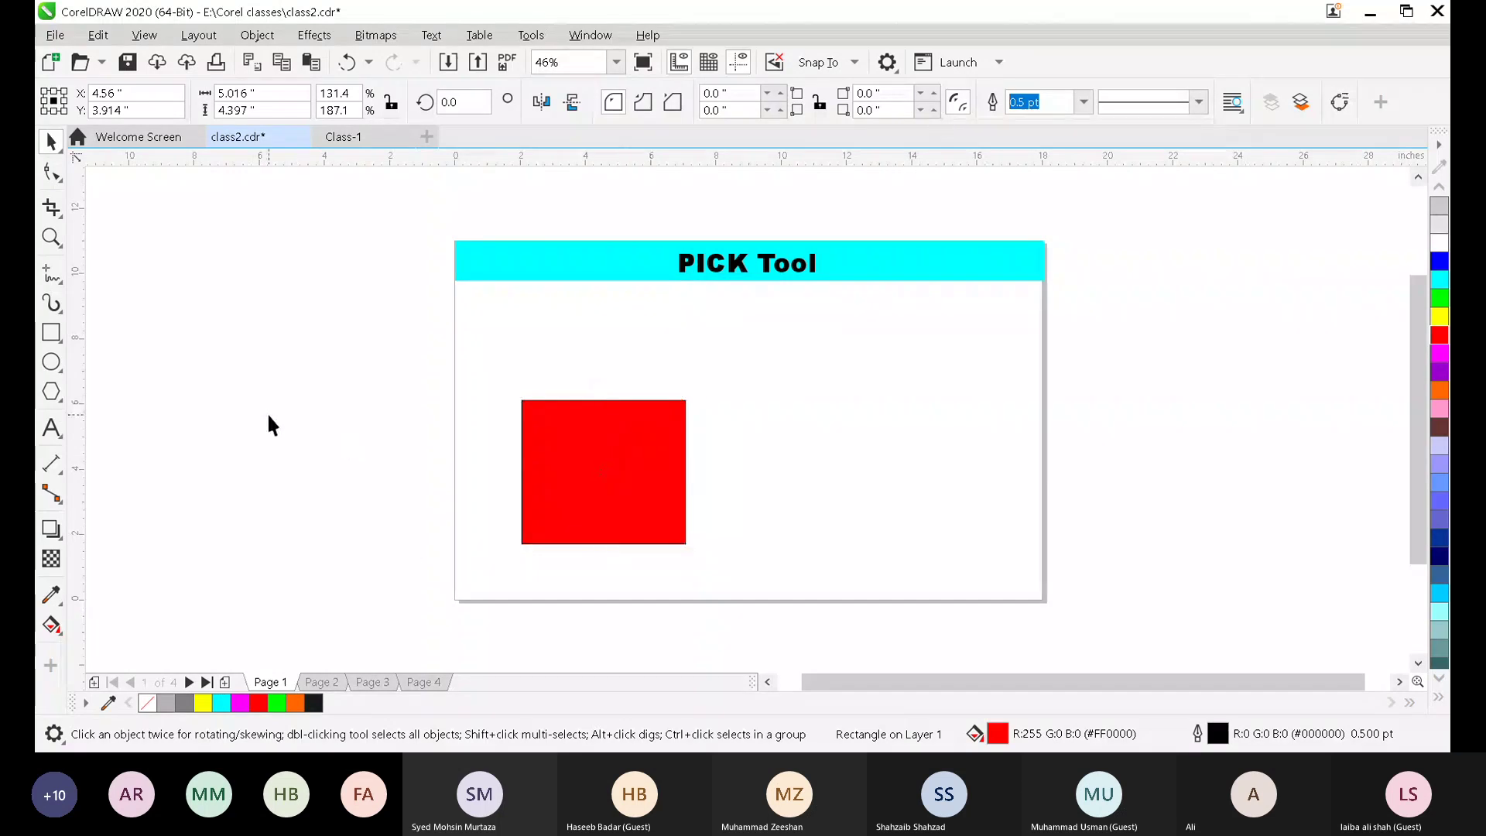
click(579, 430)
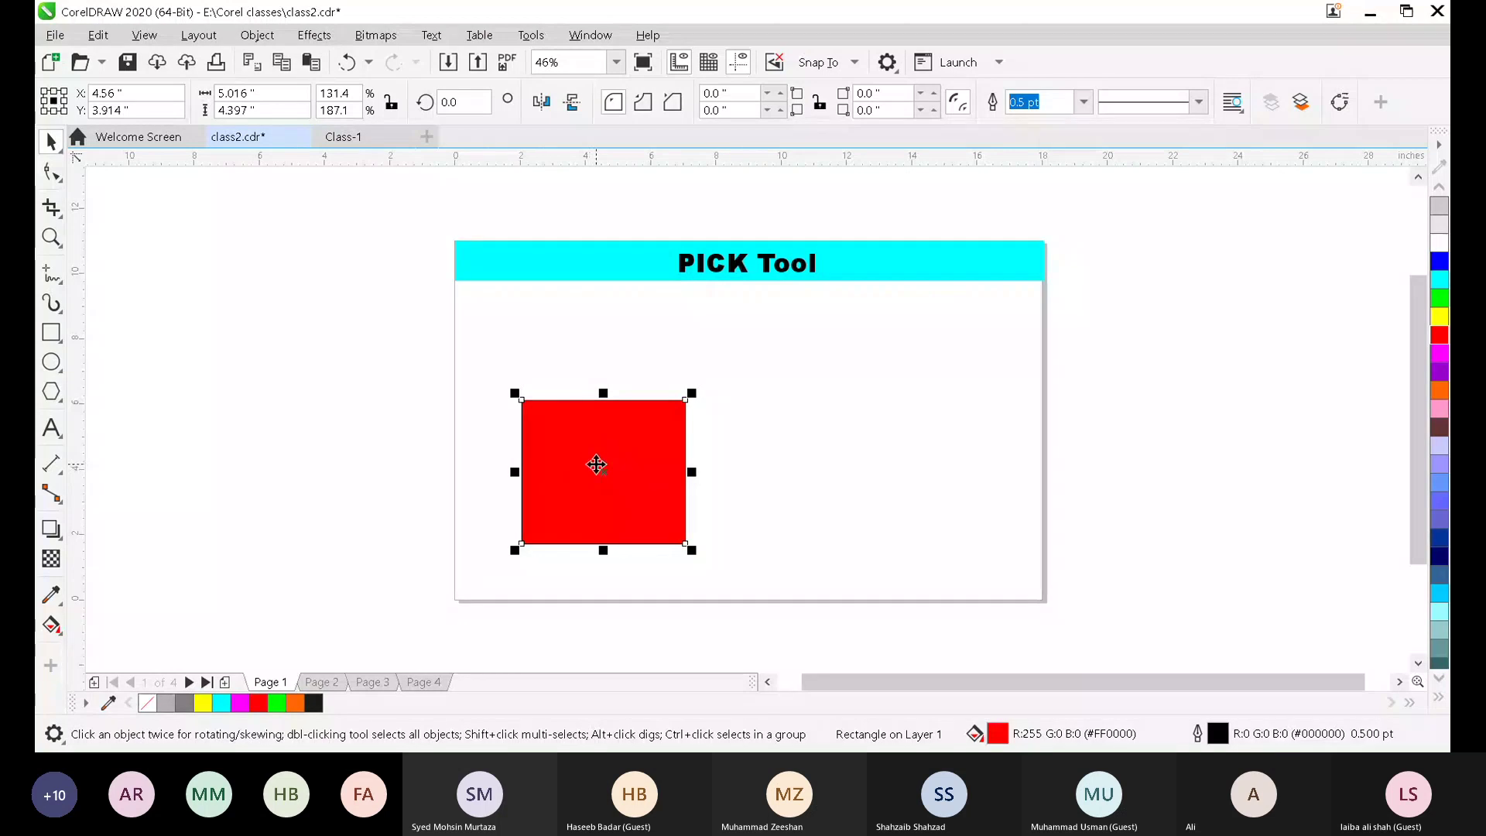
click(598, 456)
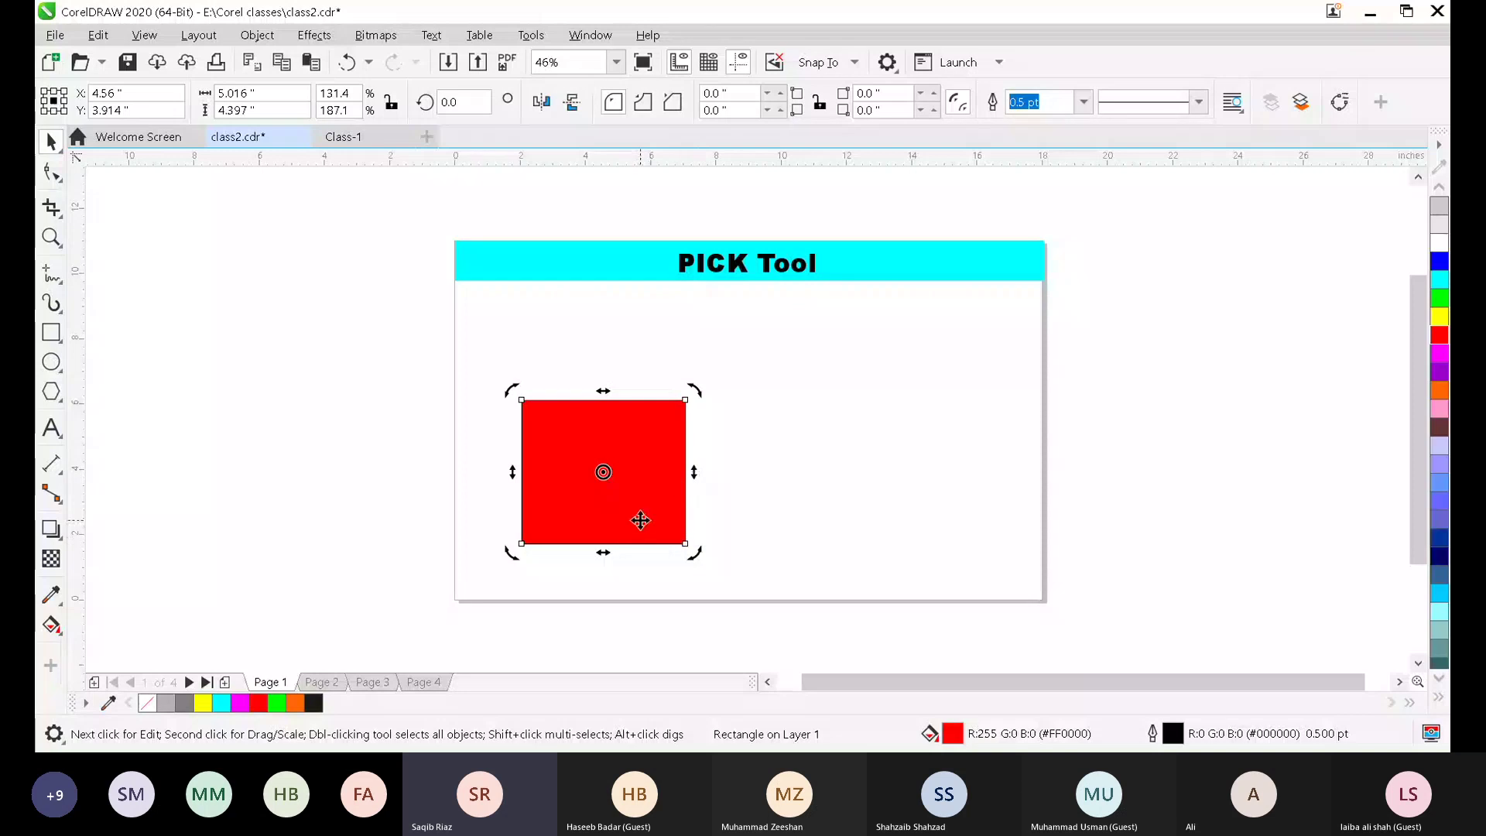
click(717, 402)
- Rotate the red rectangle freehand about its centre in several turns, ending at about 94.6°, and deselect it
click(628, 460)
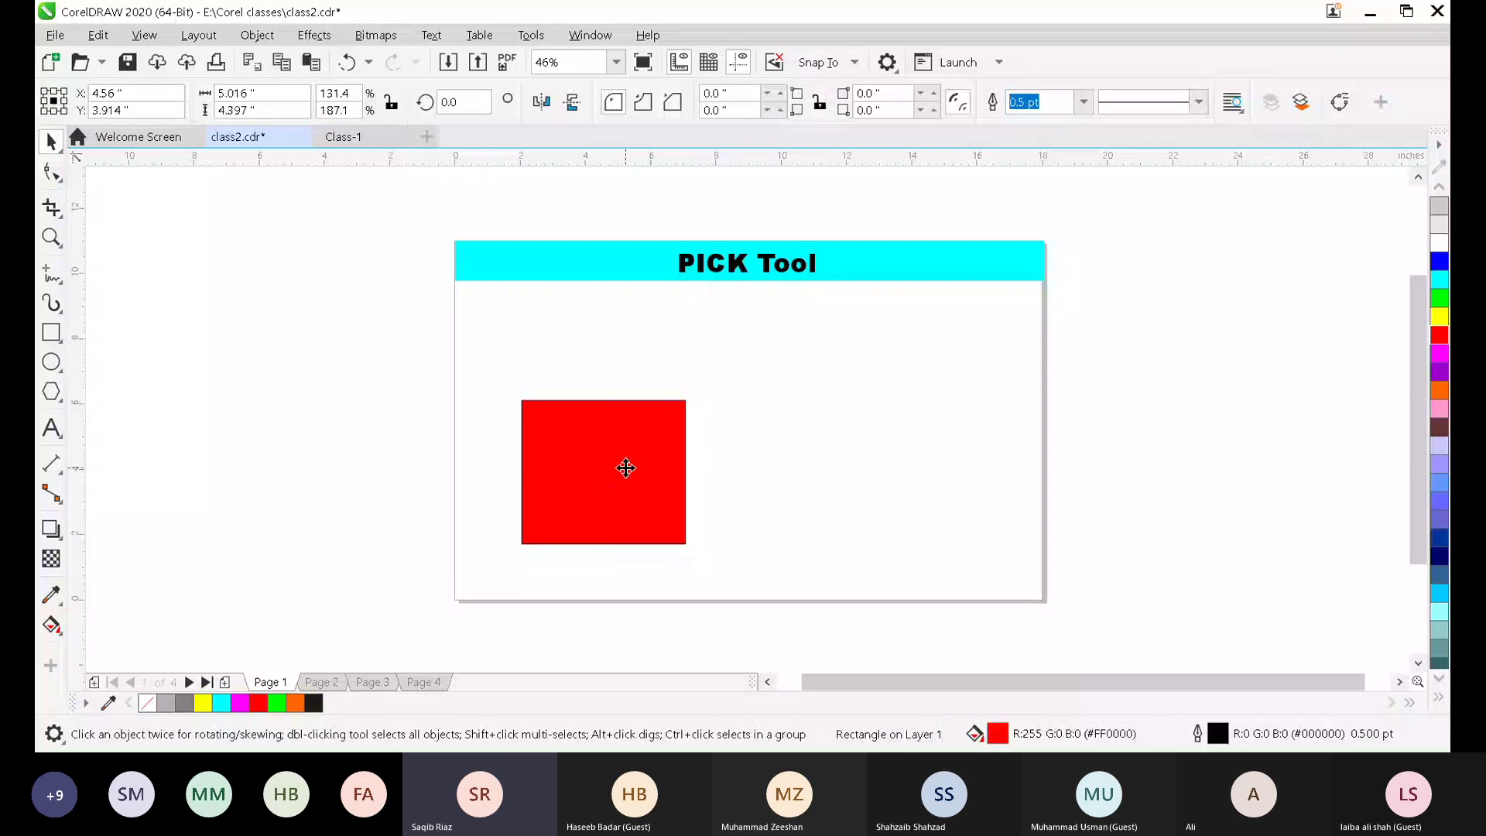
click(625, 464)
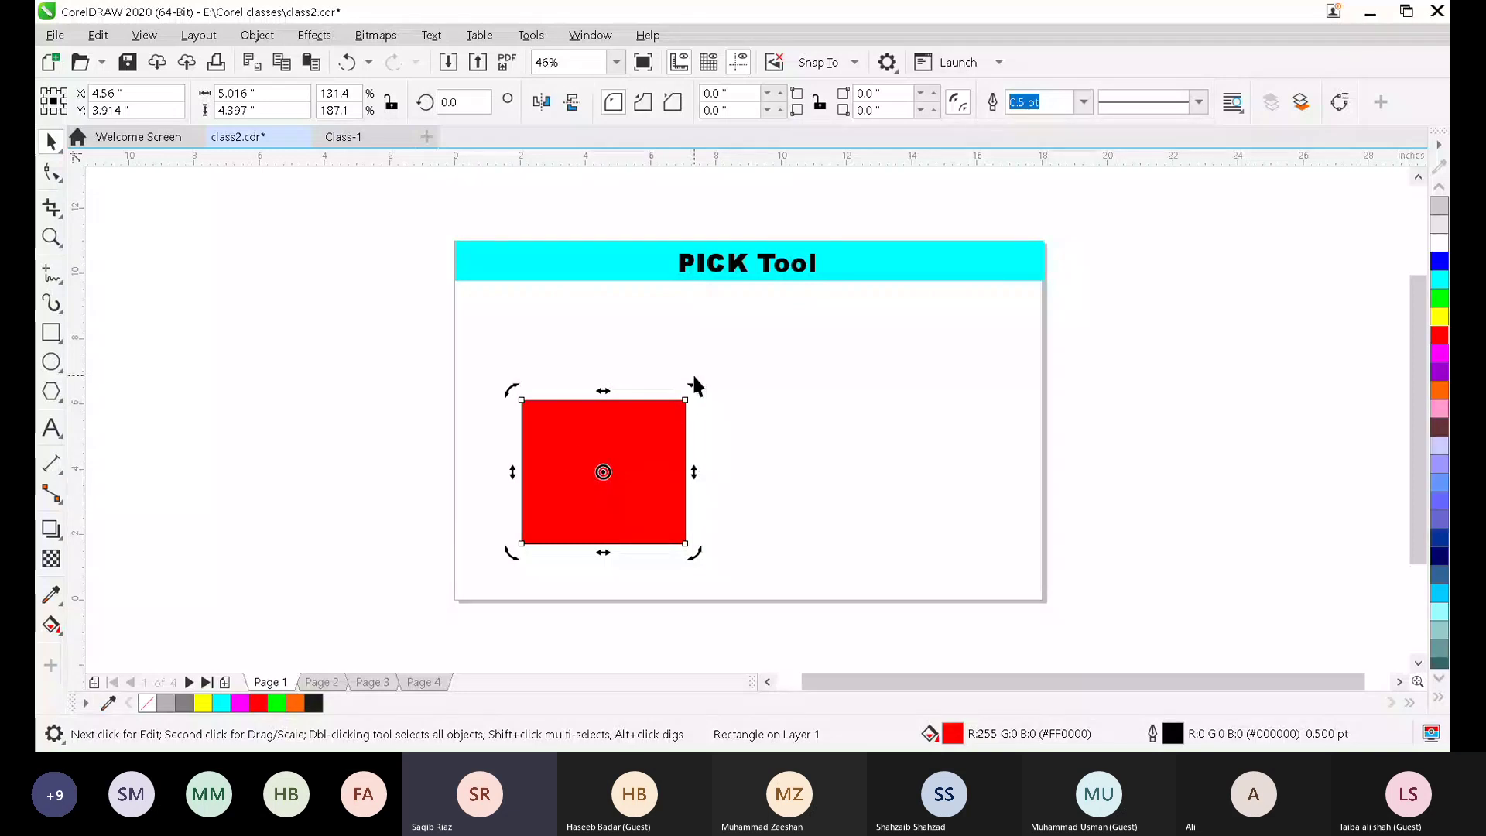
drag(692, 380, 616, 352)
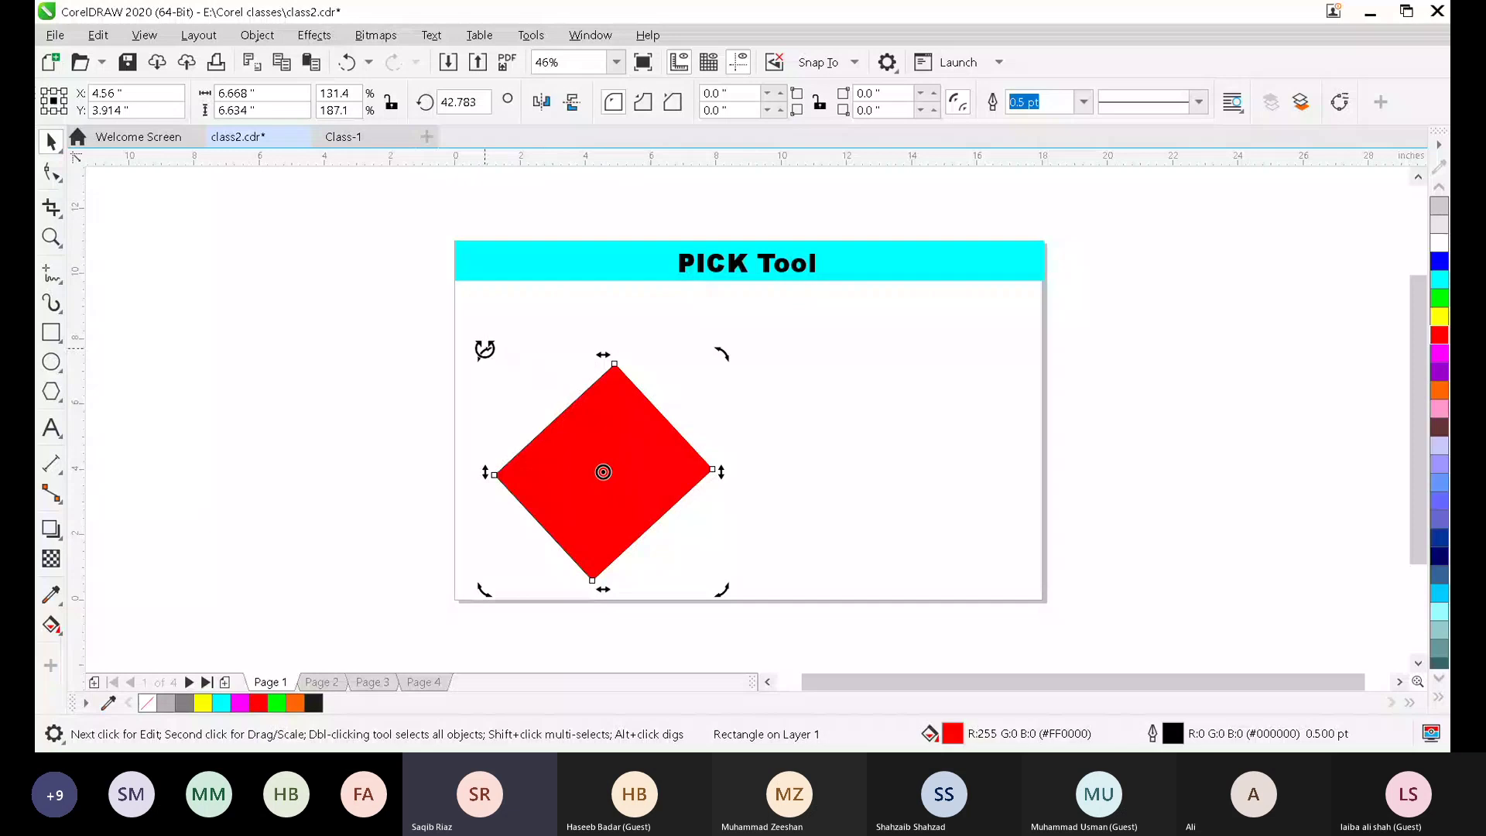
drag(484, 354, 474, 468)
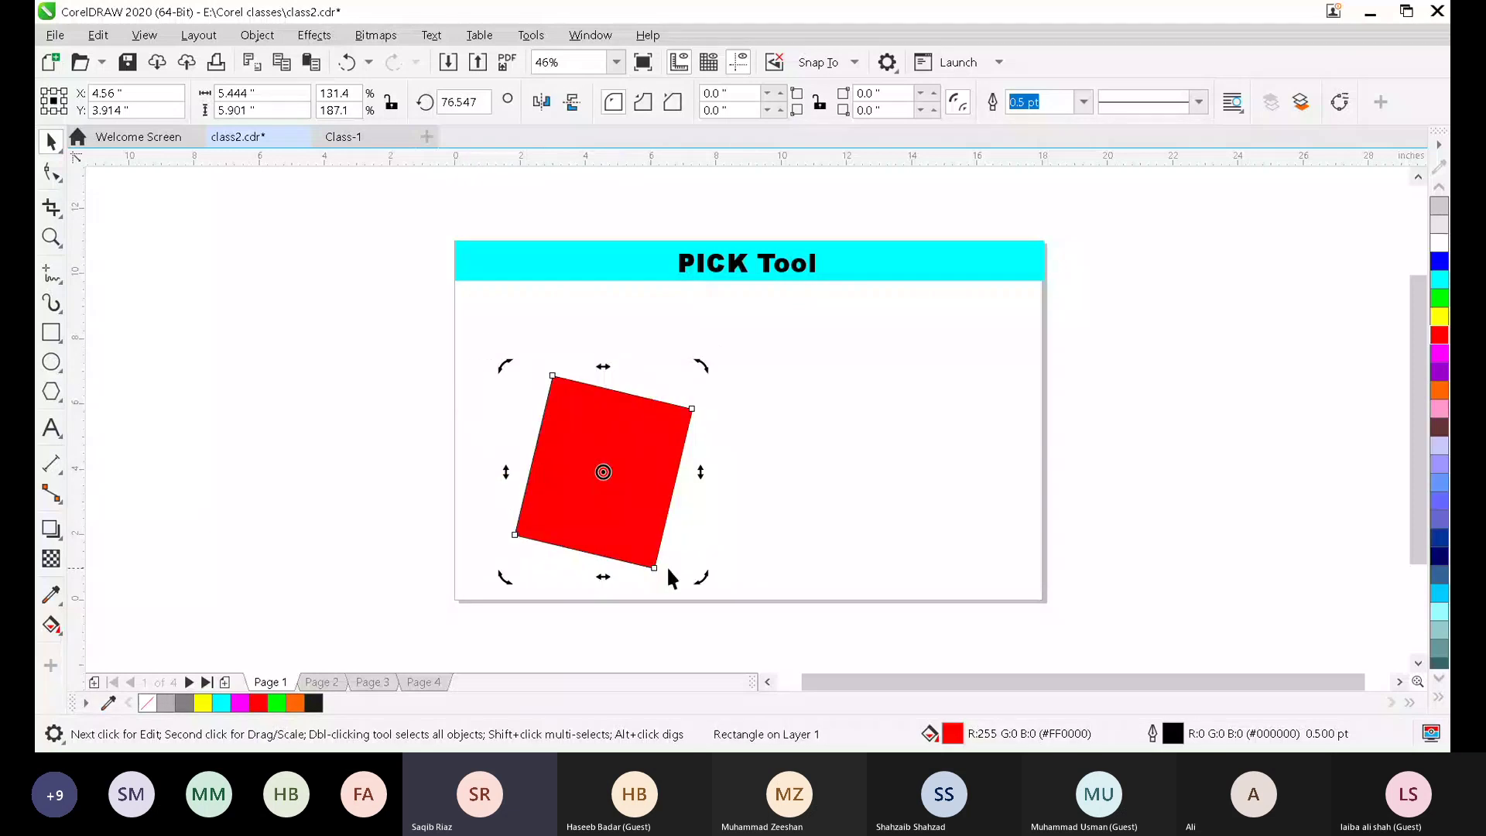
drag(699, 577, 742, 523)
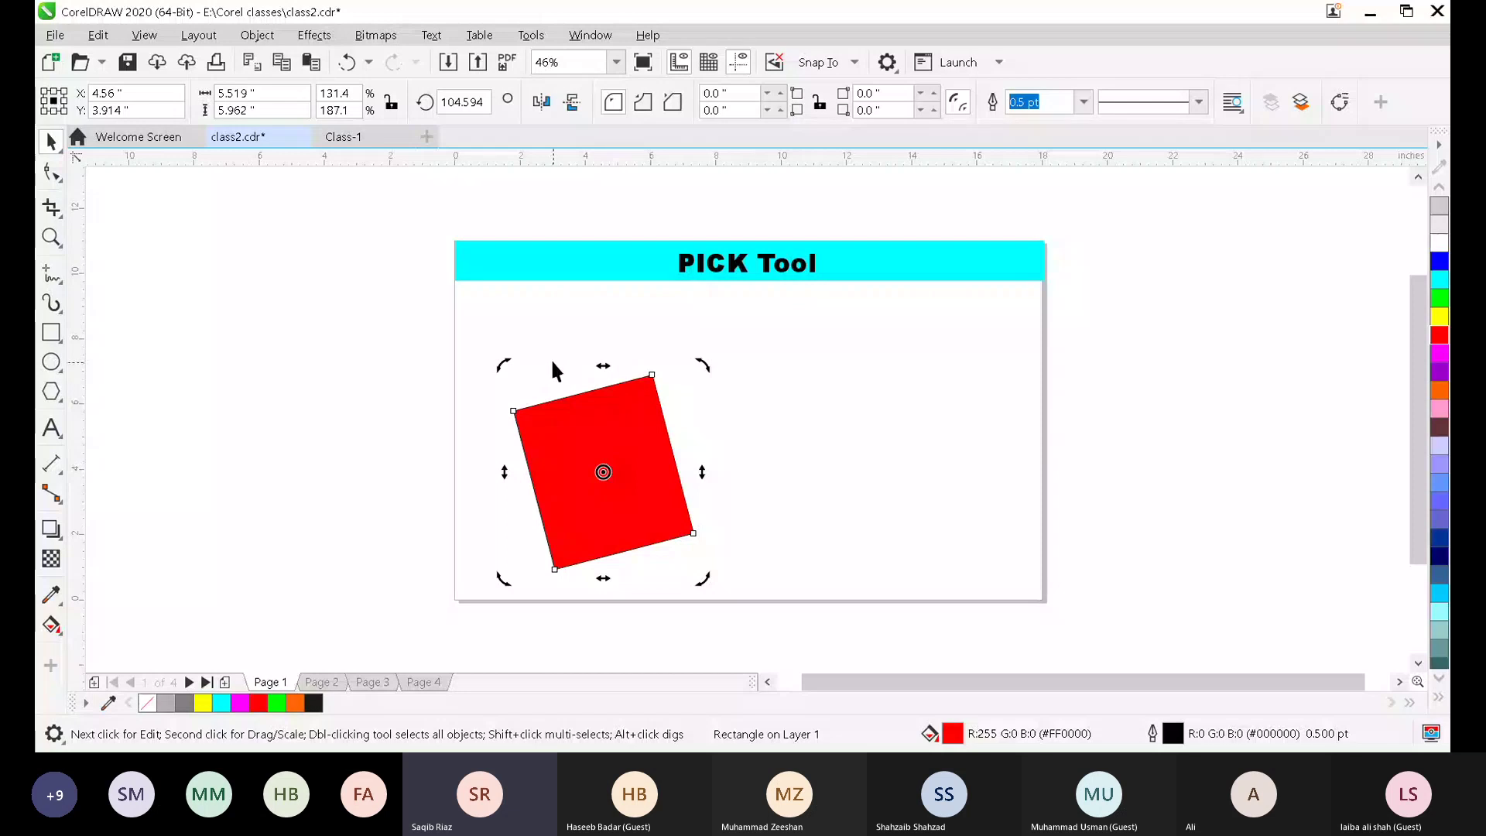
drag(511, 361, 529, 355)
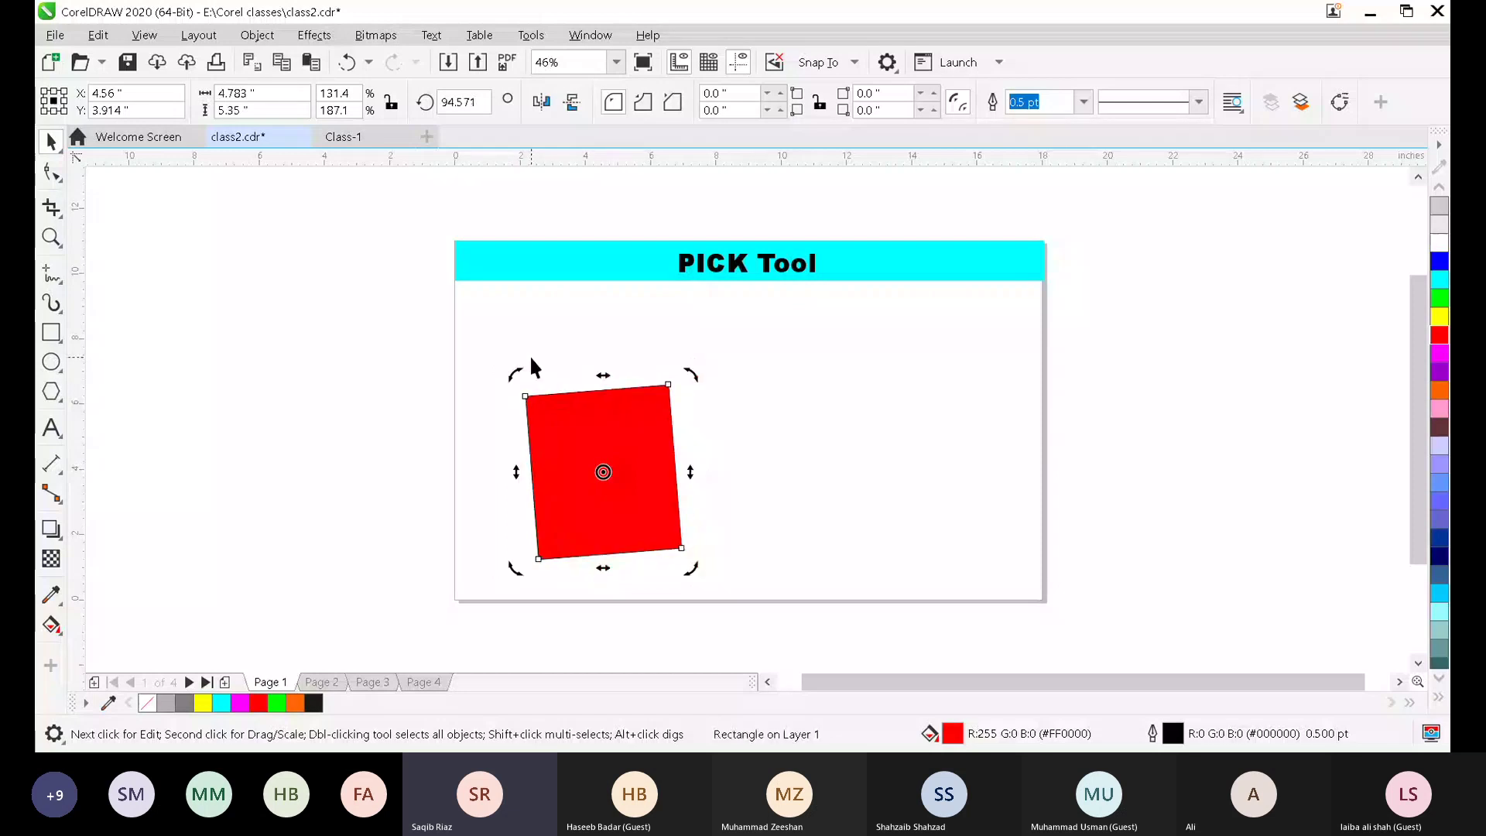
click(691, 365)
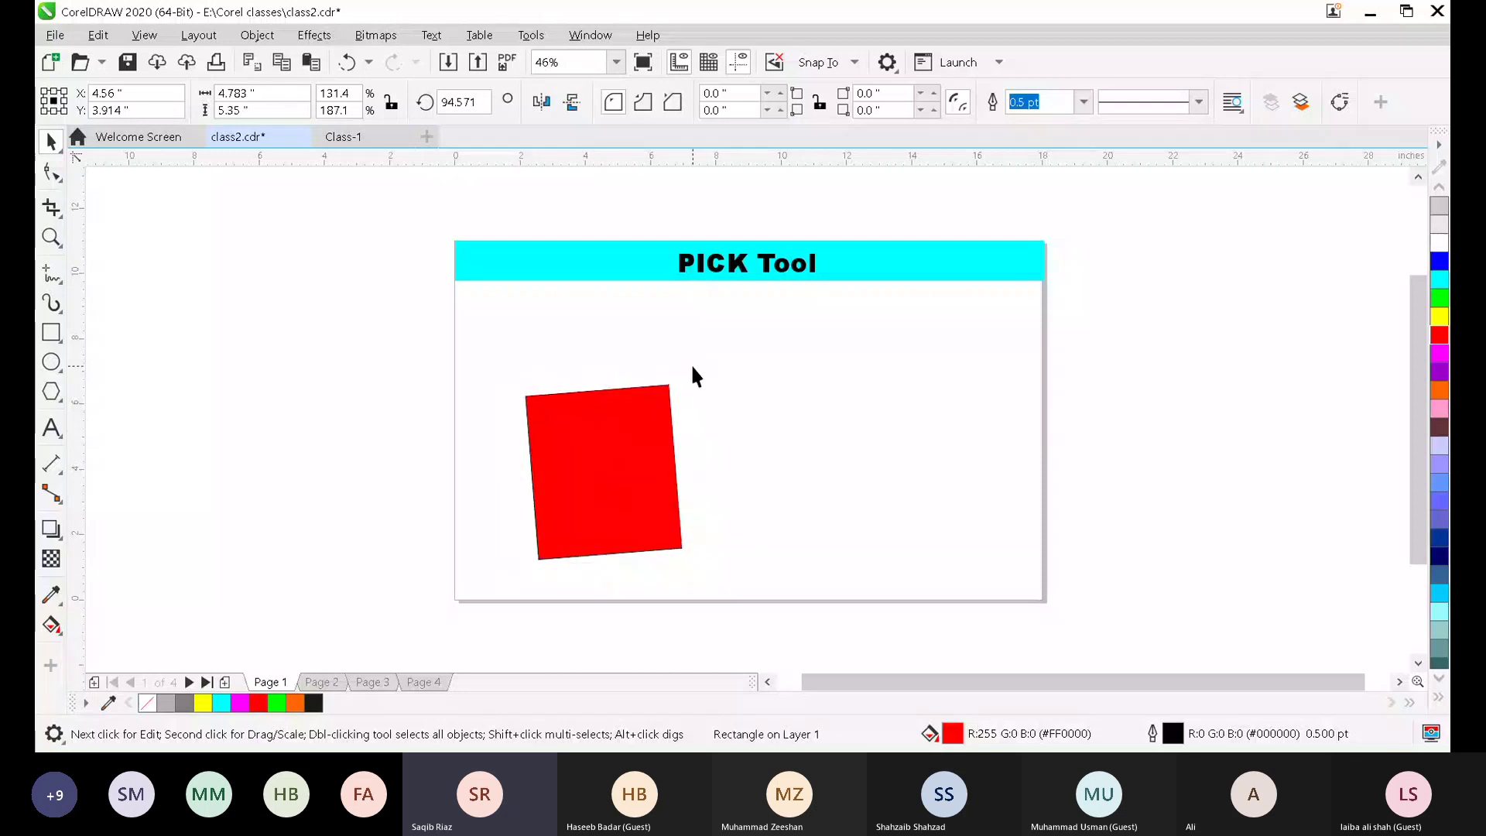
- Rotate the red rectangle freehand about its centre to about 88.8° and deselect it
click(656, 444)
click(646, 425)
drag(688, 369, 712, 387)
click(763, 508)
click(590, 494)
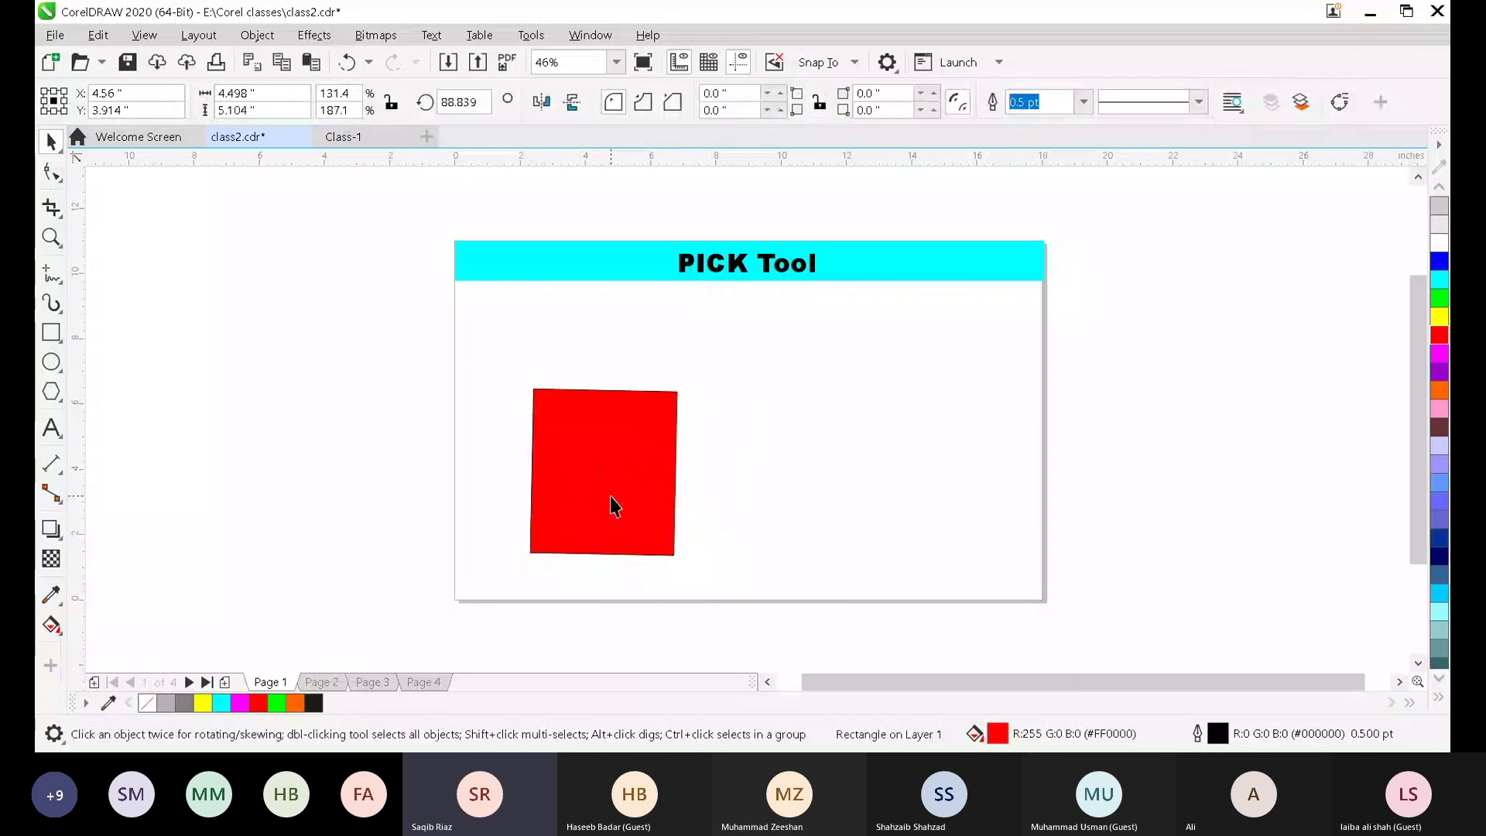
- Move the rotation centre just below the red rectangle and rotate it around that pivot twice, to about 30.9° and about 202.7°
click(610, 495)
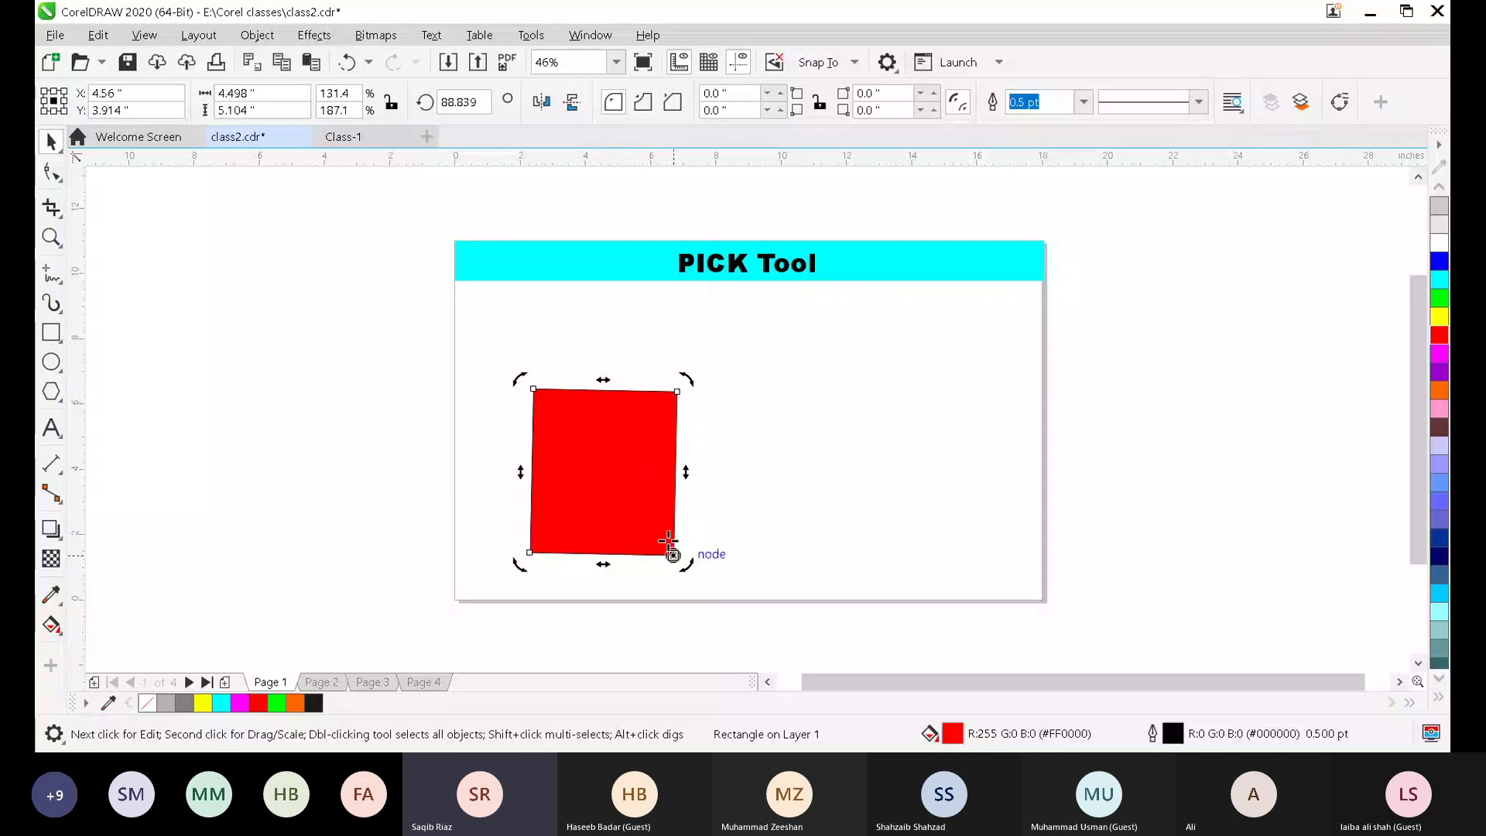
click(606, 470)
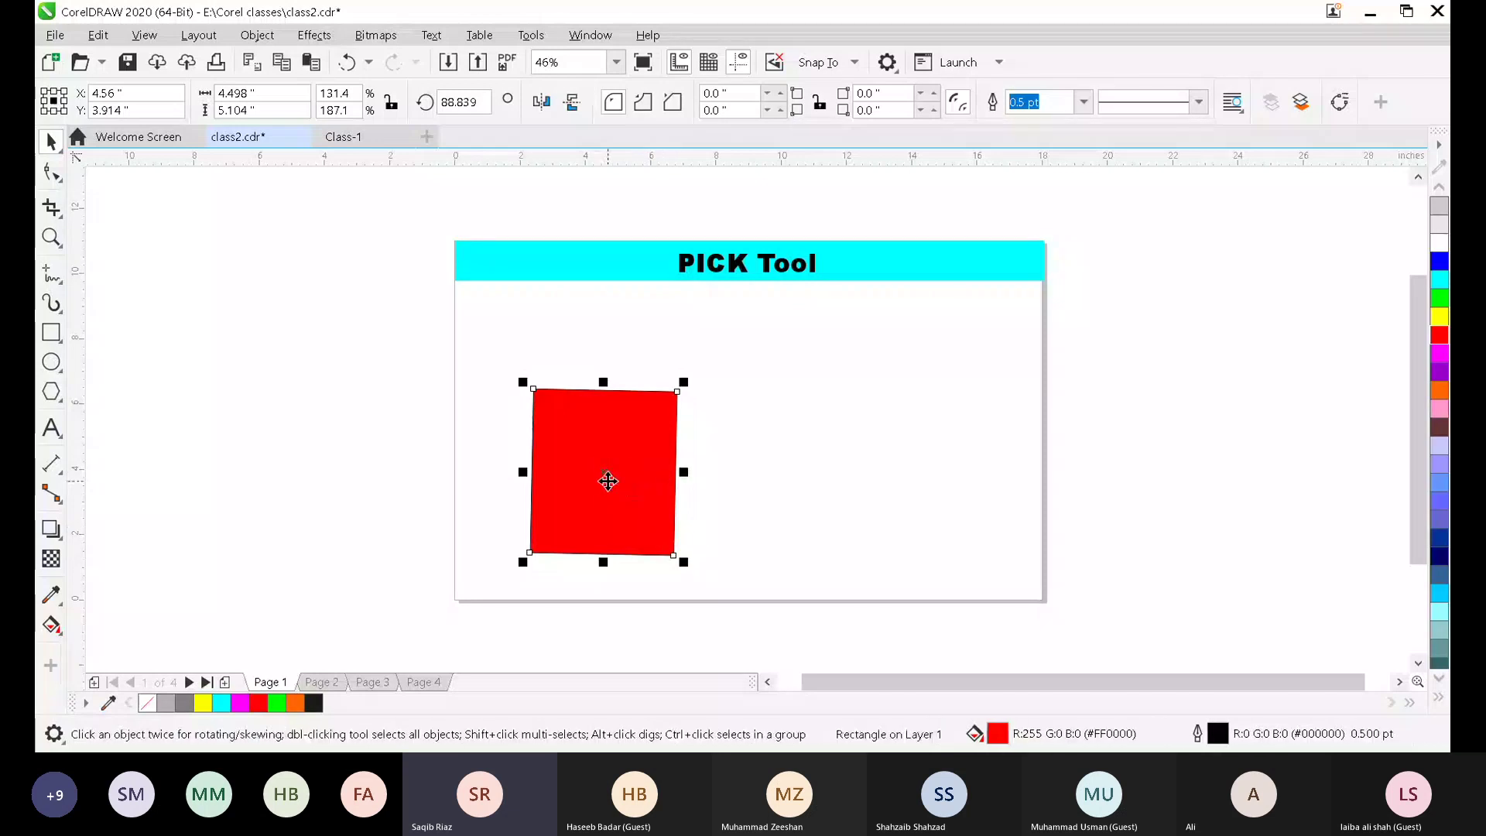
click(608, 481)
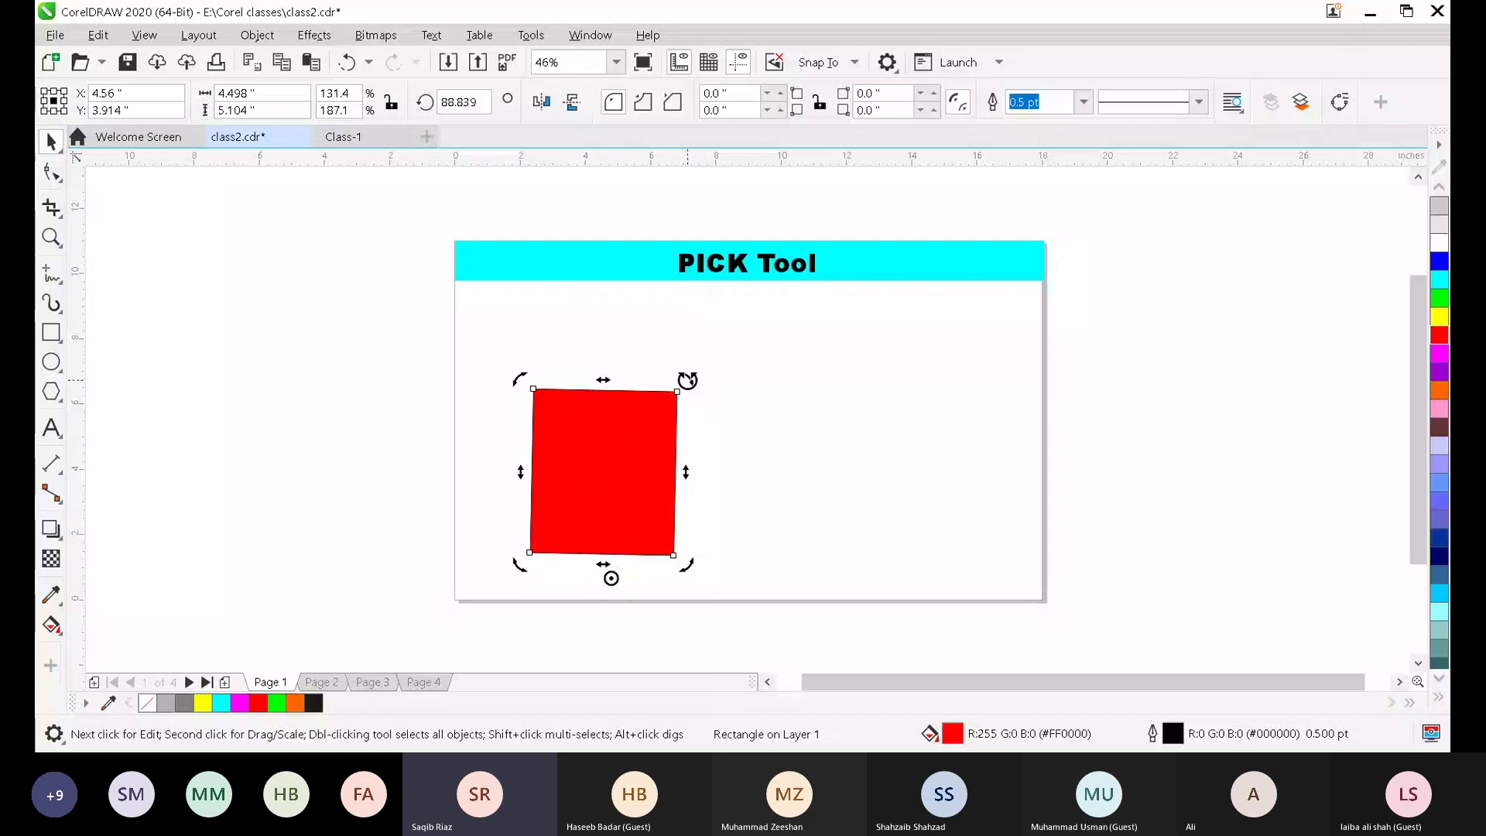
drag(688, 380, 806, 539)
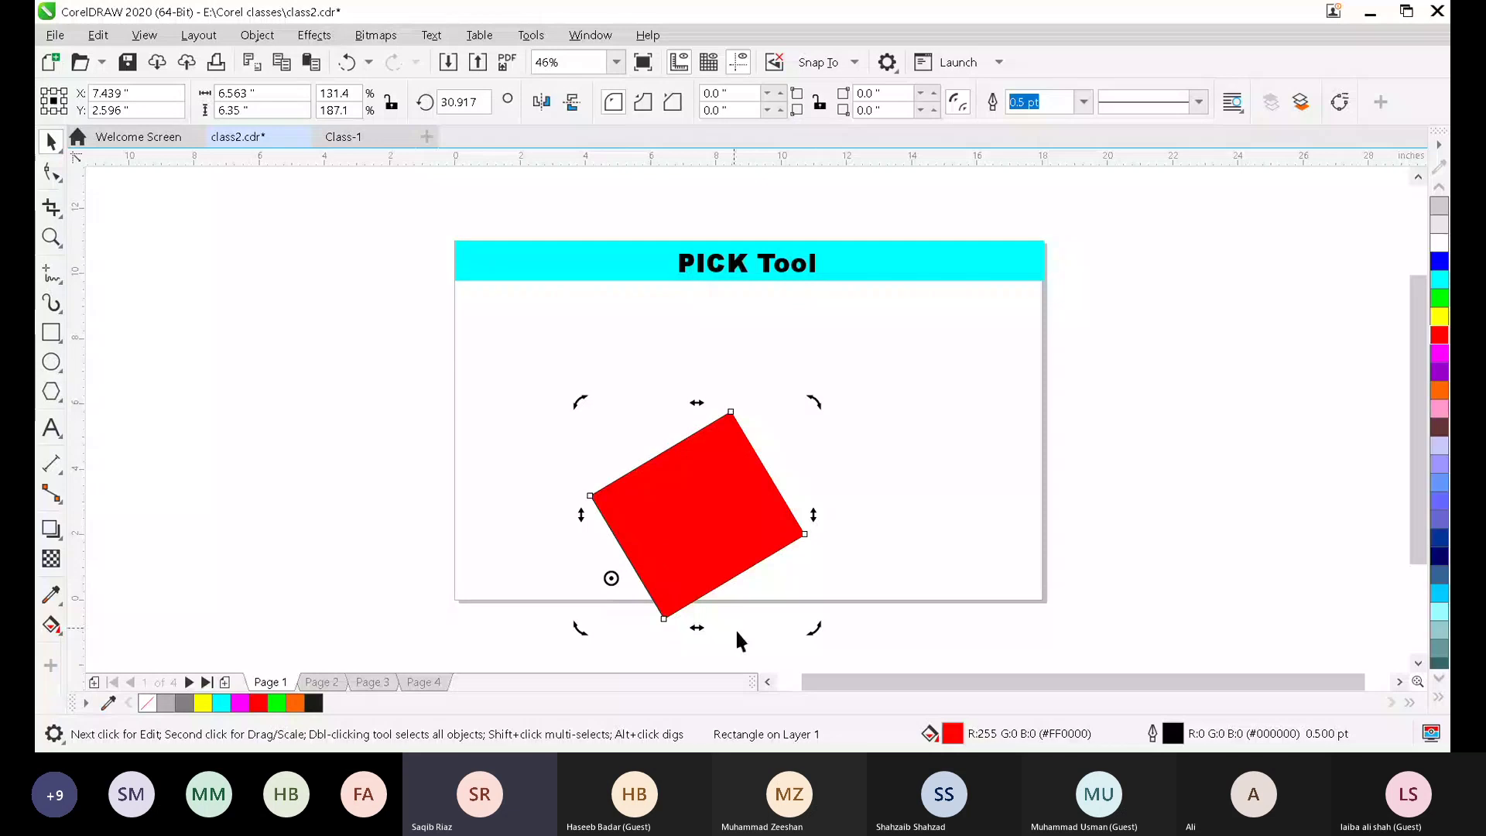
drag(816, 624, 383, 475)
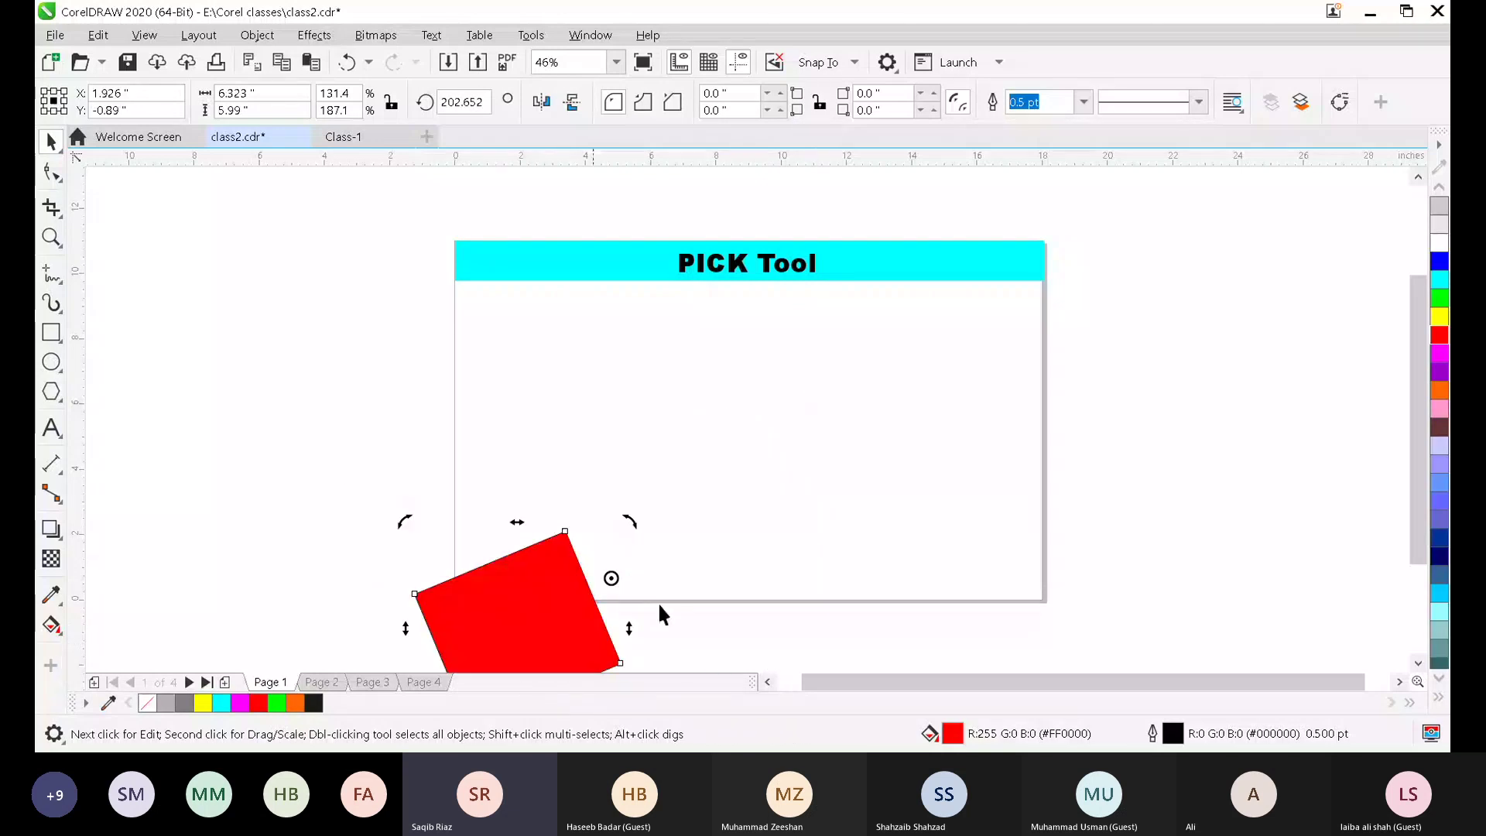
- Undo the last three rotations of the red rectangle
key(ctrl+z)
key(ctrl+z)
key(ctrl+z)
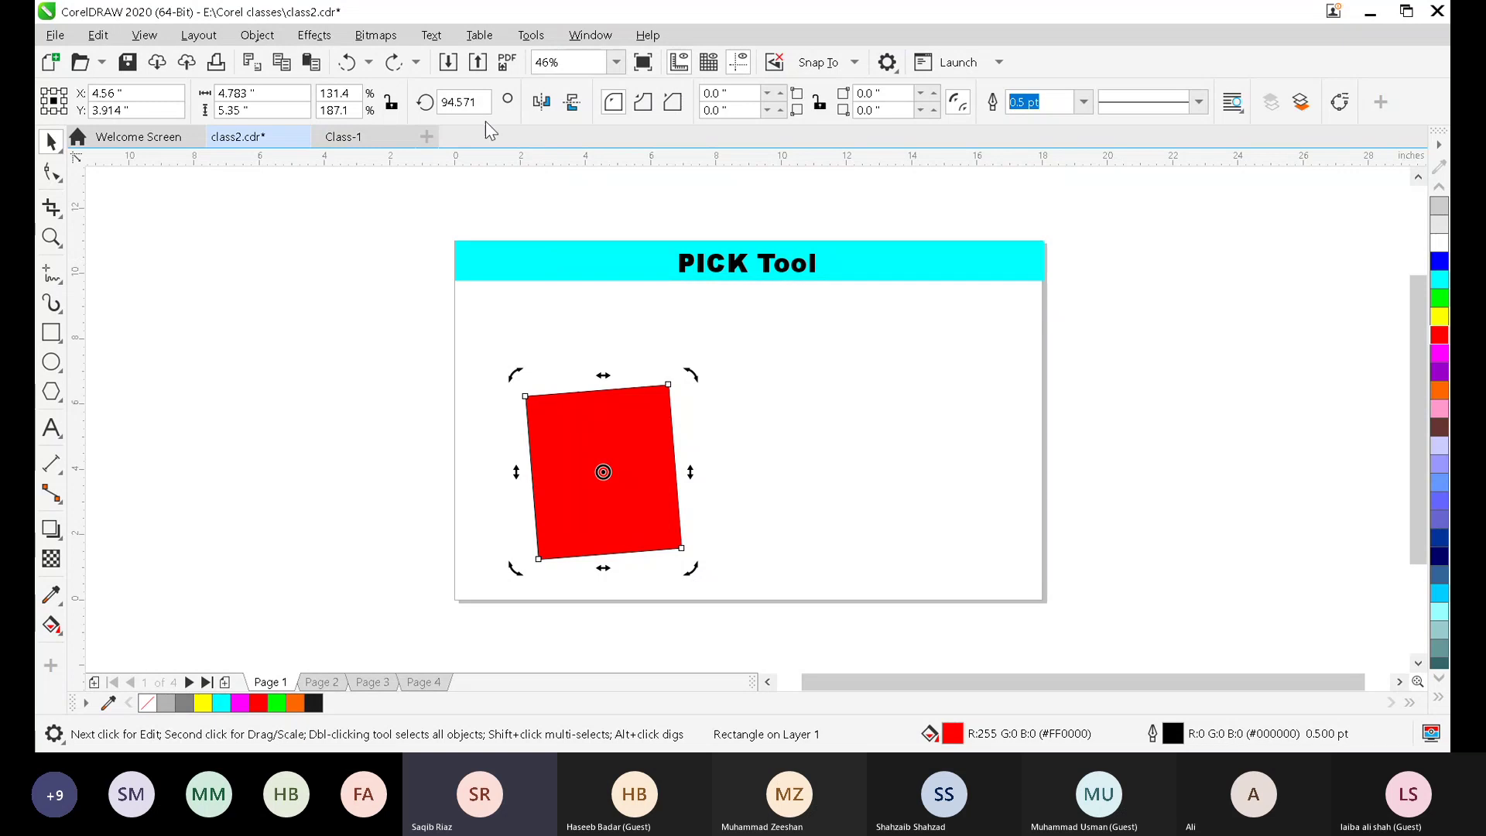
- Set the red rectangle's rotation angle to exactly 15°
drag(481, 97, 441, 105)
text(15)
key(Return)
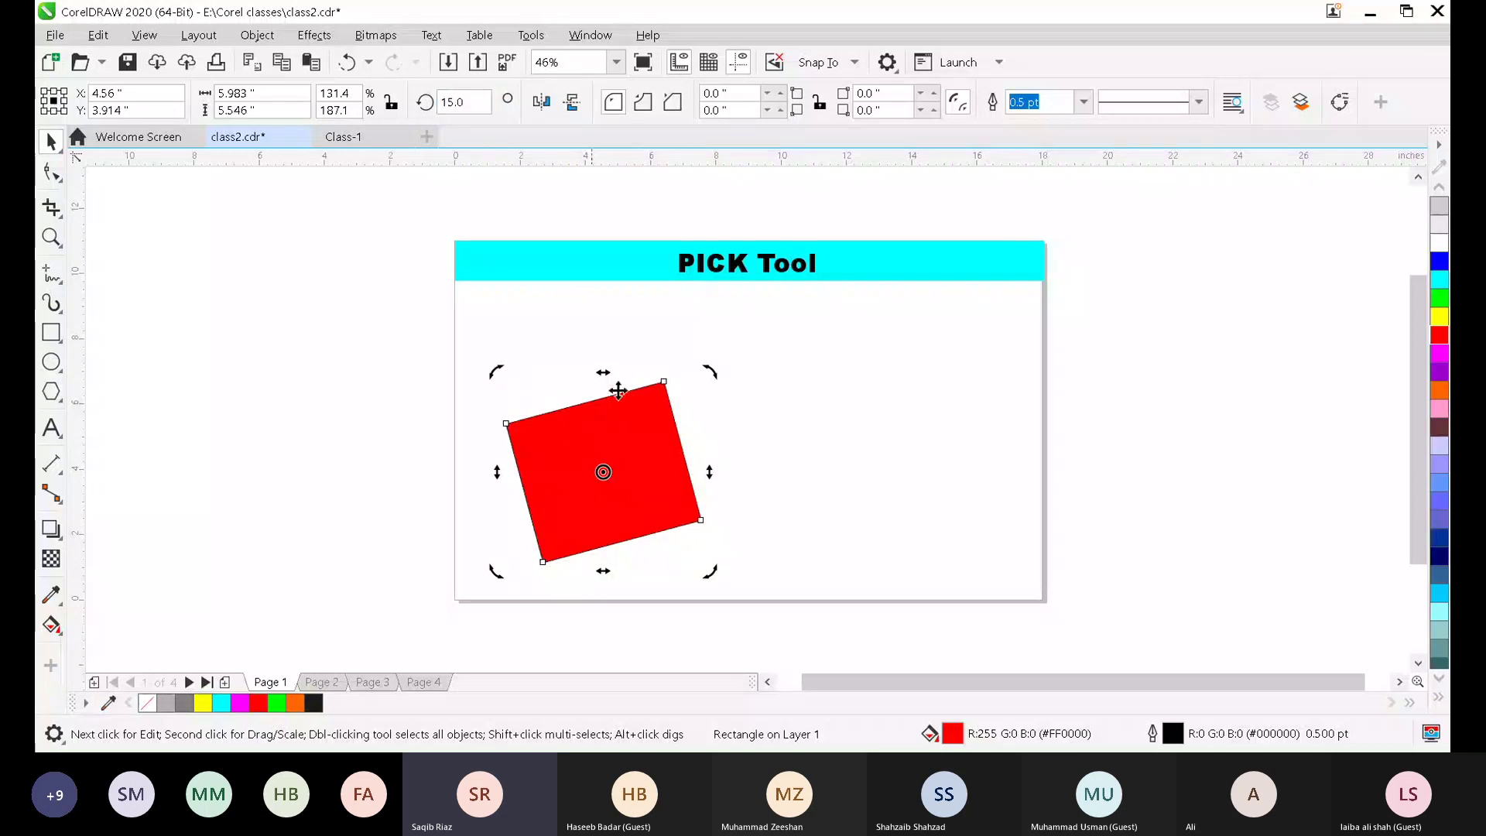
- Reset the red rectangle's rotation angle to 0°
drag(480, 96, 404, 103)
text(0)
key(Return)
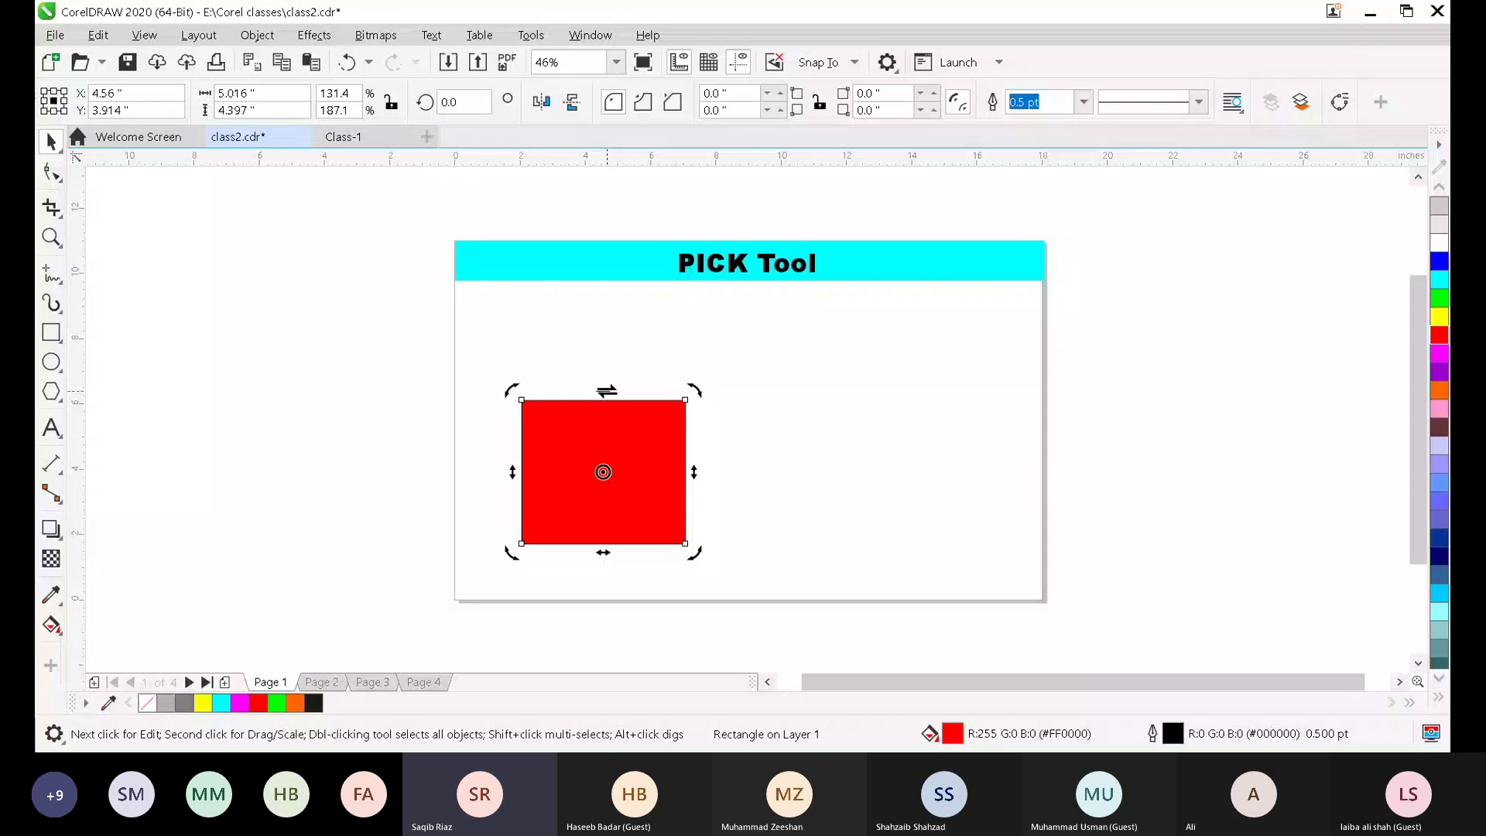
- Skew the red rectangle horizontally from its upper edge and vertically from both sides, ending at about 8.06 × 7.7 in overall
drag(602, 395, 701, 393)
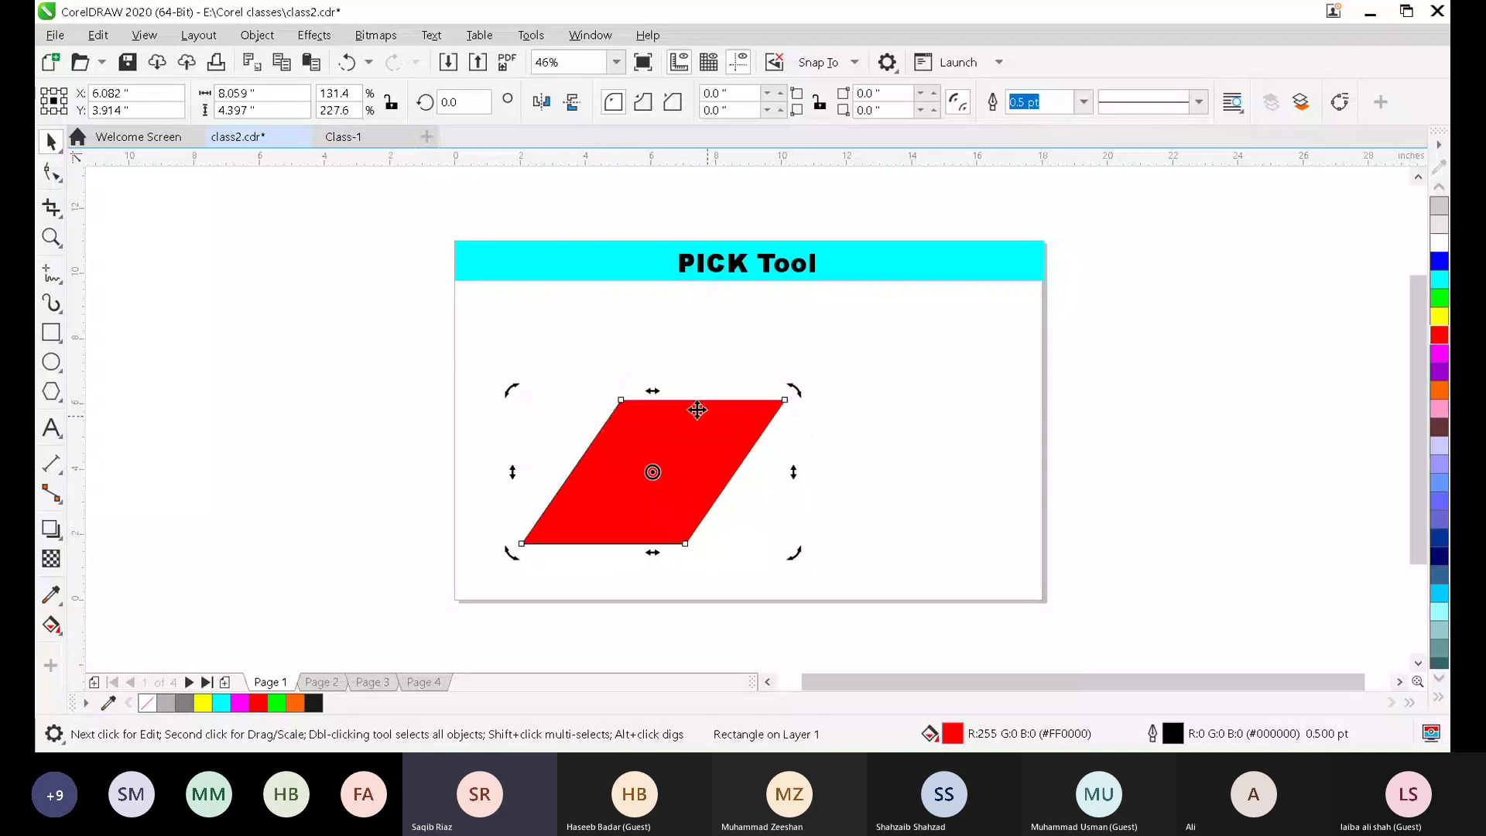
drag(510, 472, 513, 588)
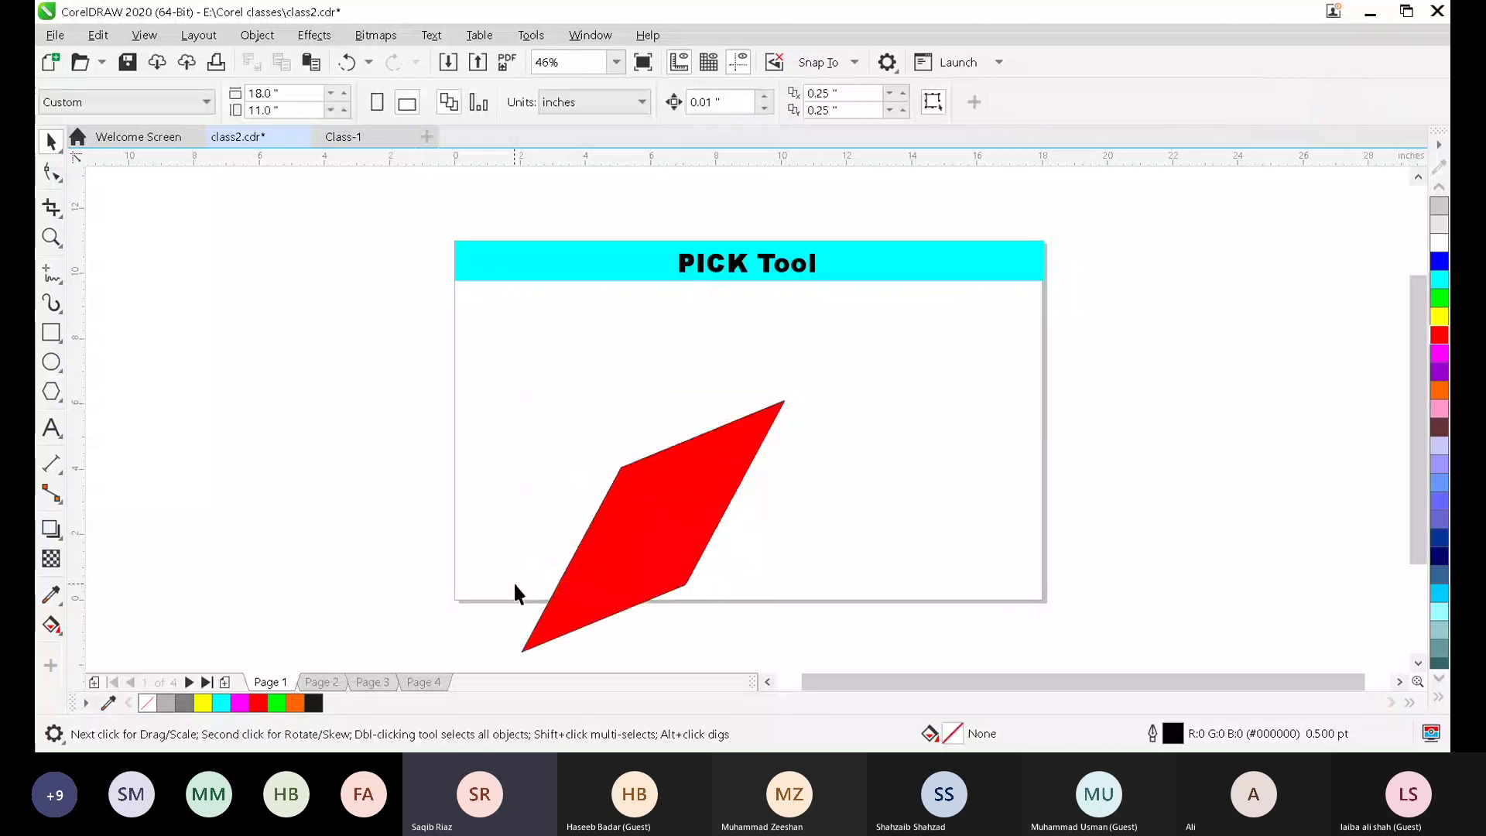
click(650, 547)
click(702, 510)
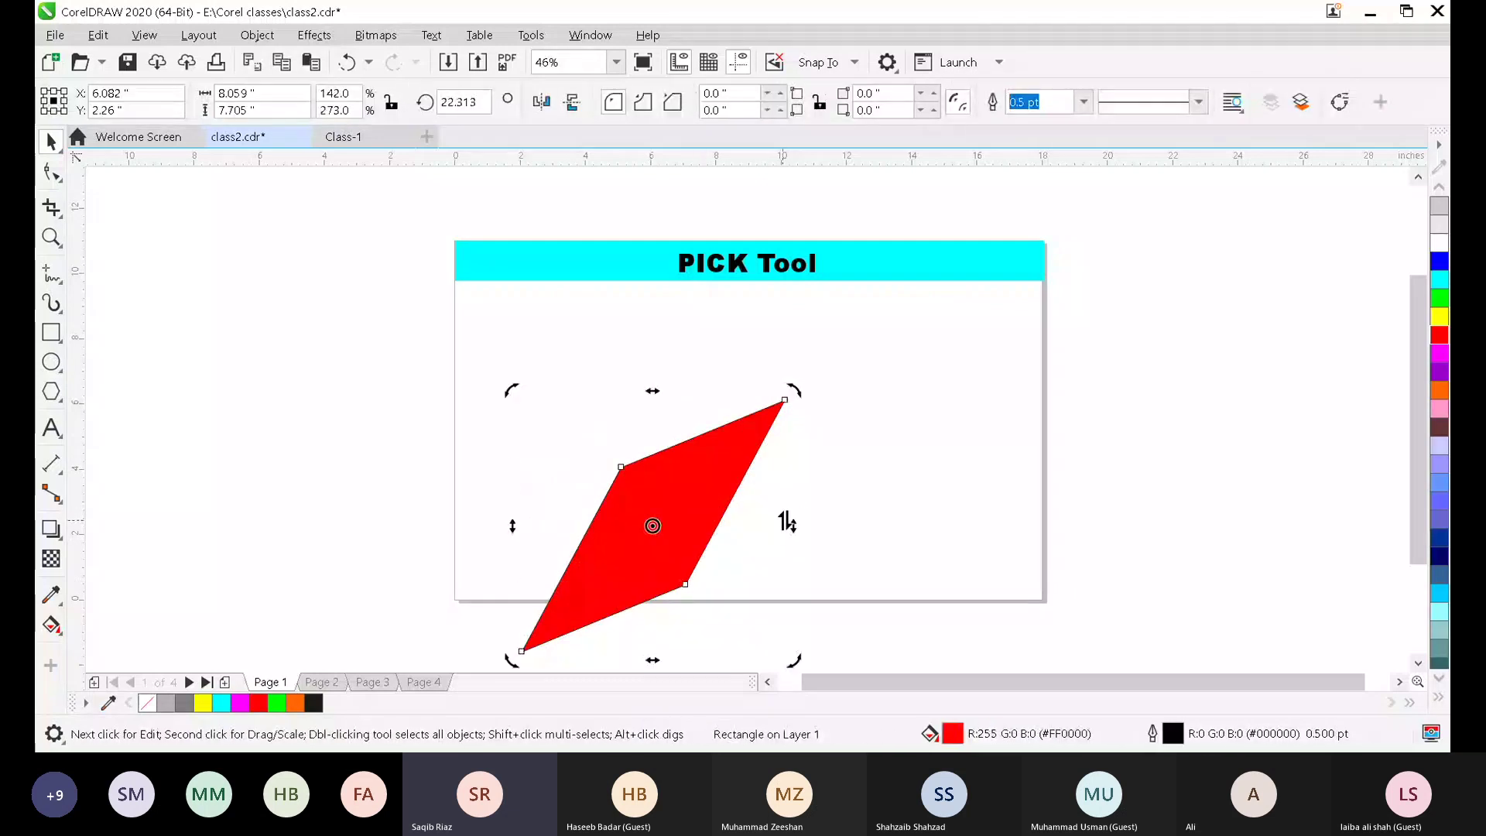
drag(791, 520, 804, 398)
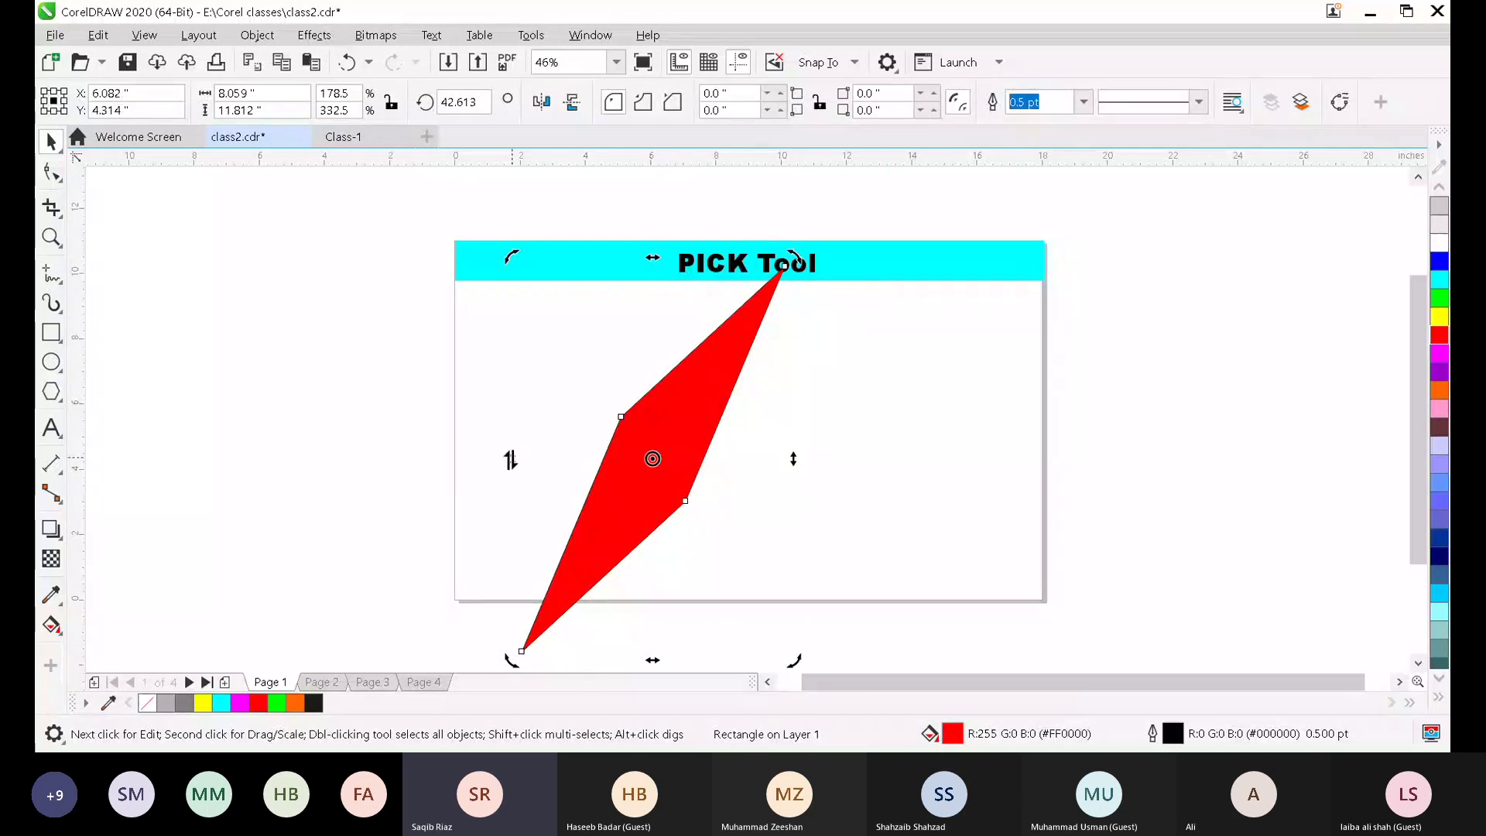
drag(511, 460, 522, 321)
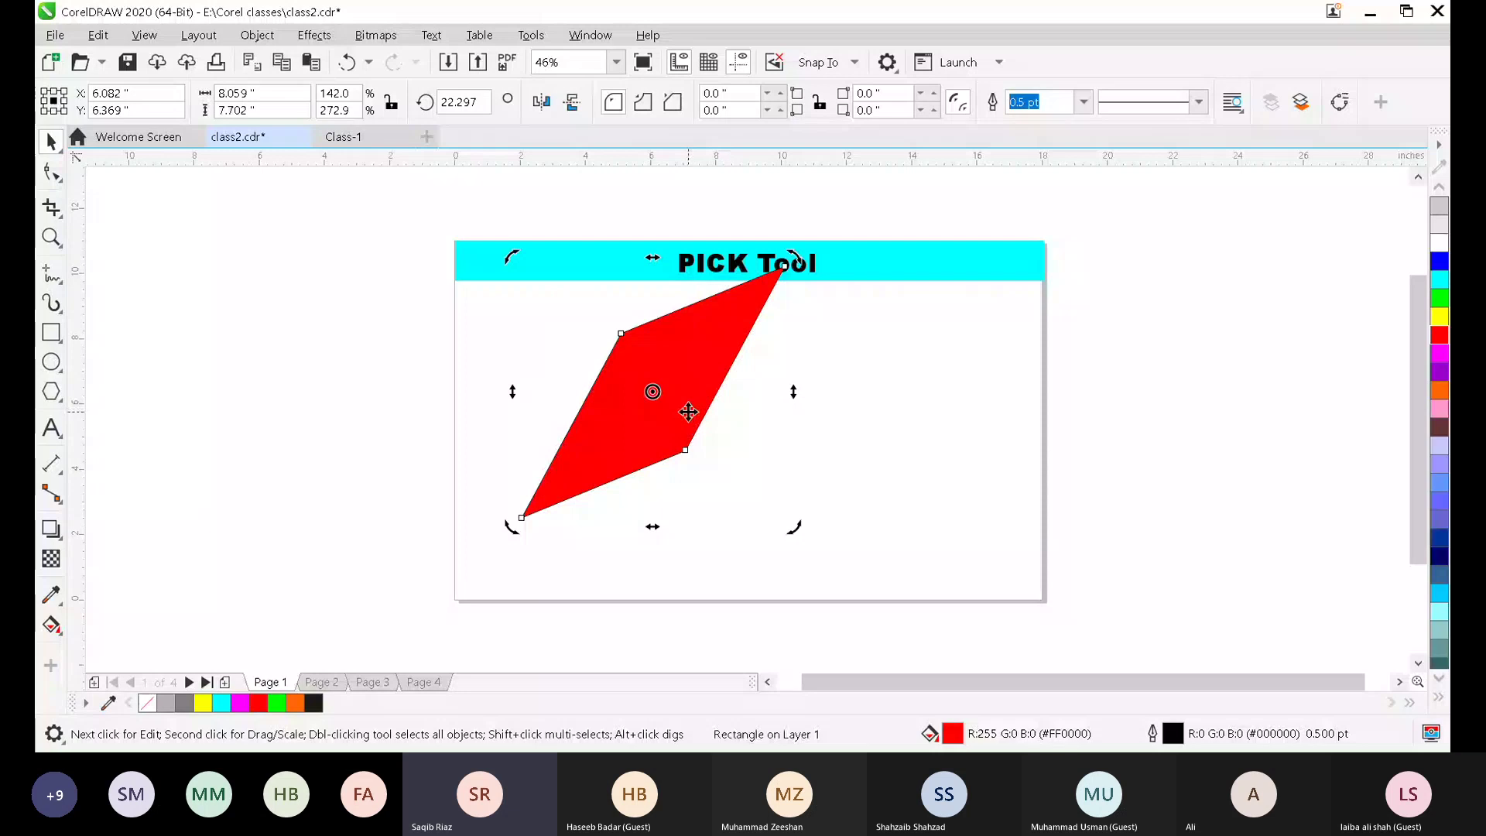
- Delete the skewed red shape and draw two separate rectangles under the title, about 3.32 × 2.53 in and 3.66 × 2.42 in
key(Delete)
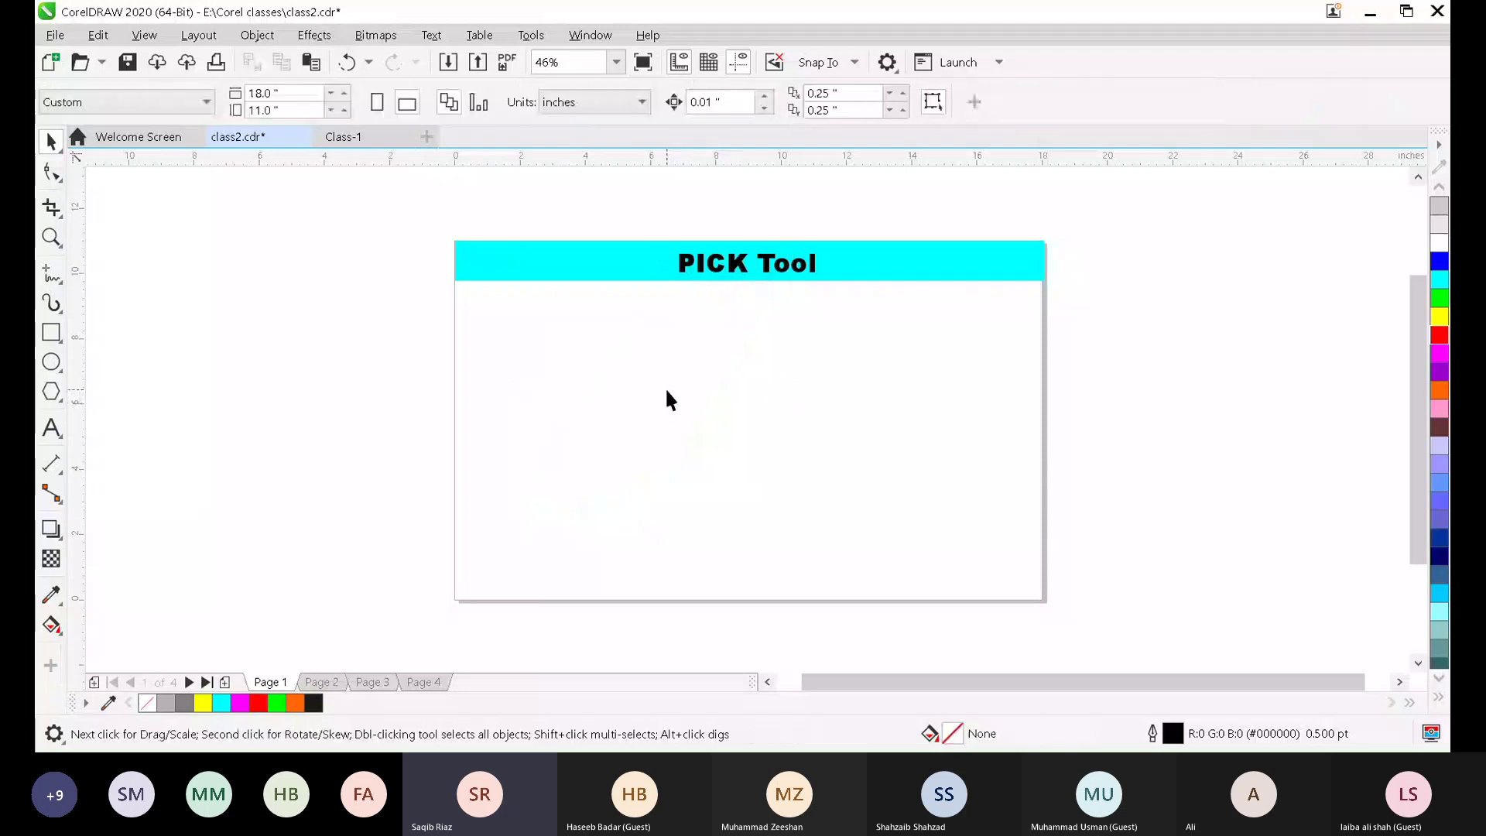
click(51, 332)
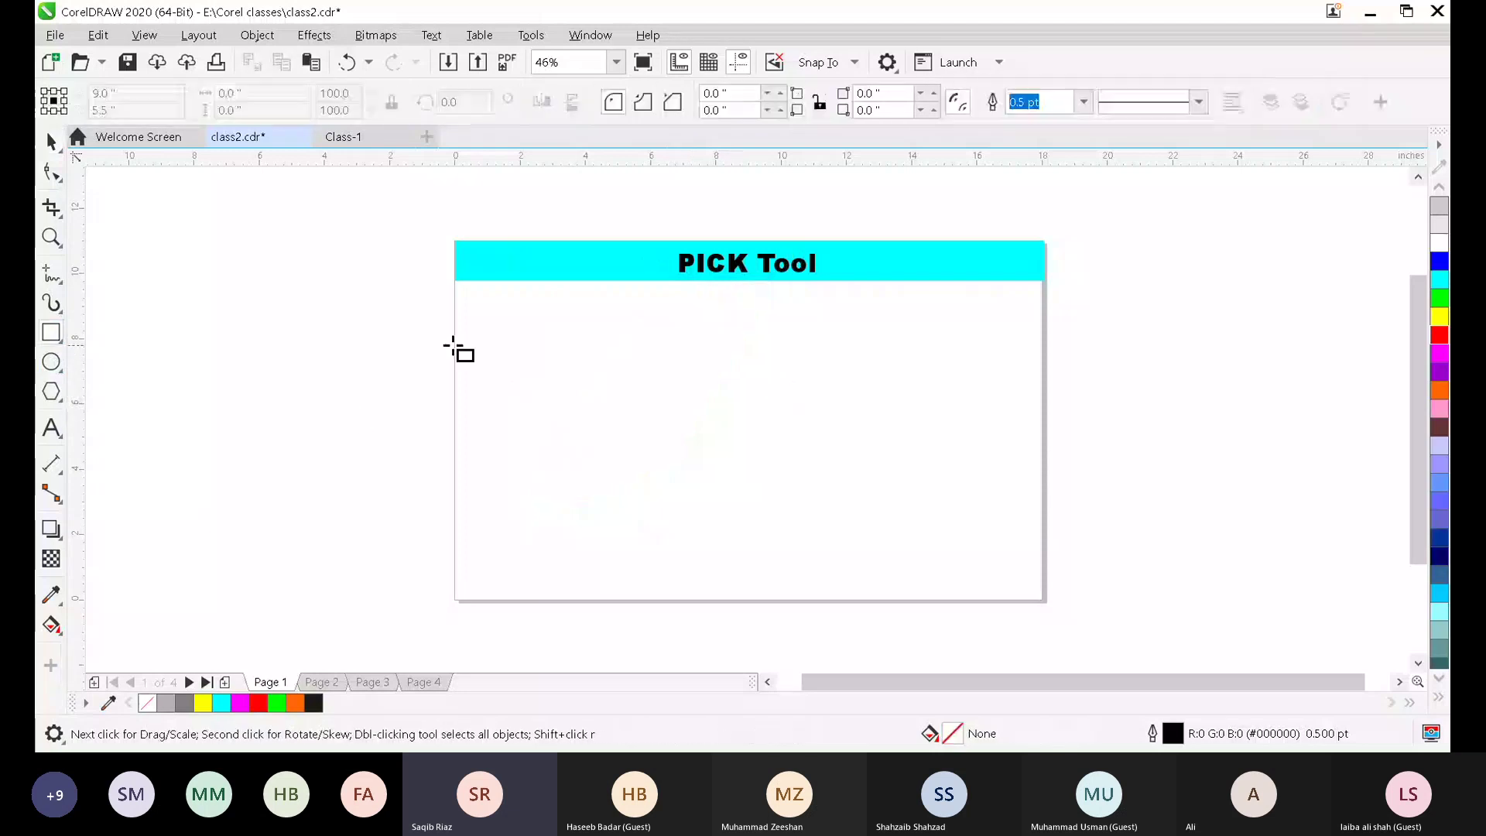
drag(500, 346, 609, 430)
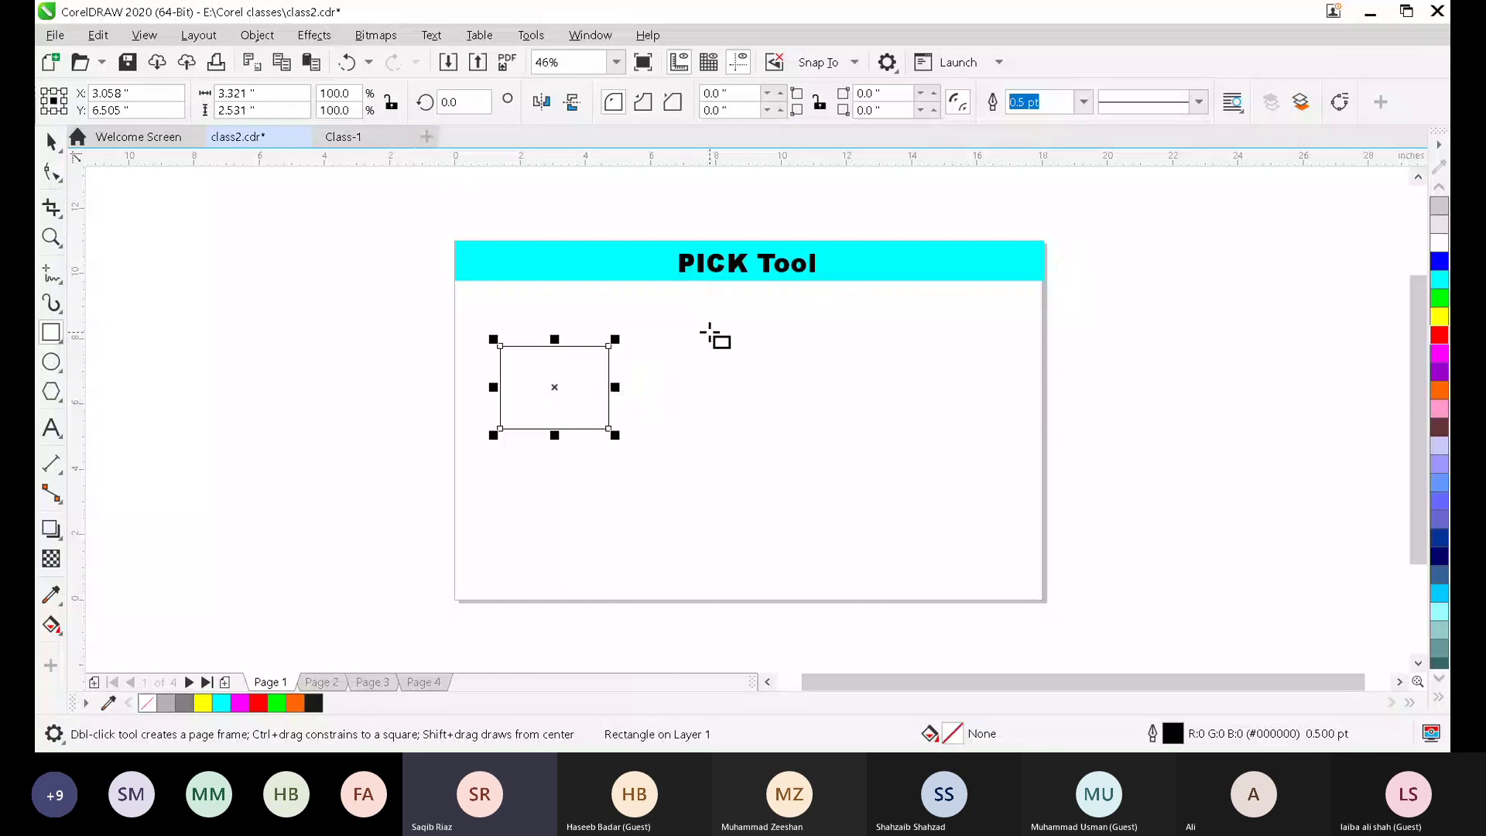
drag(710, 327, 830, 406)
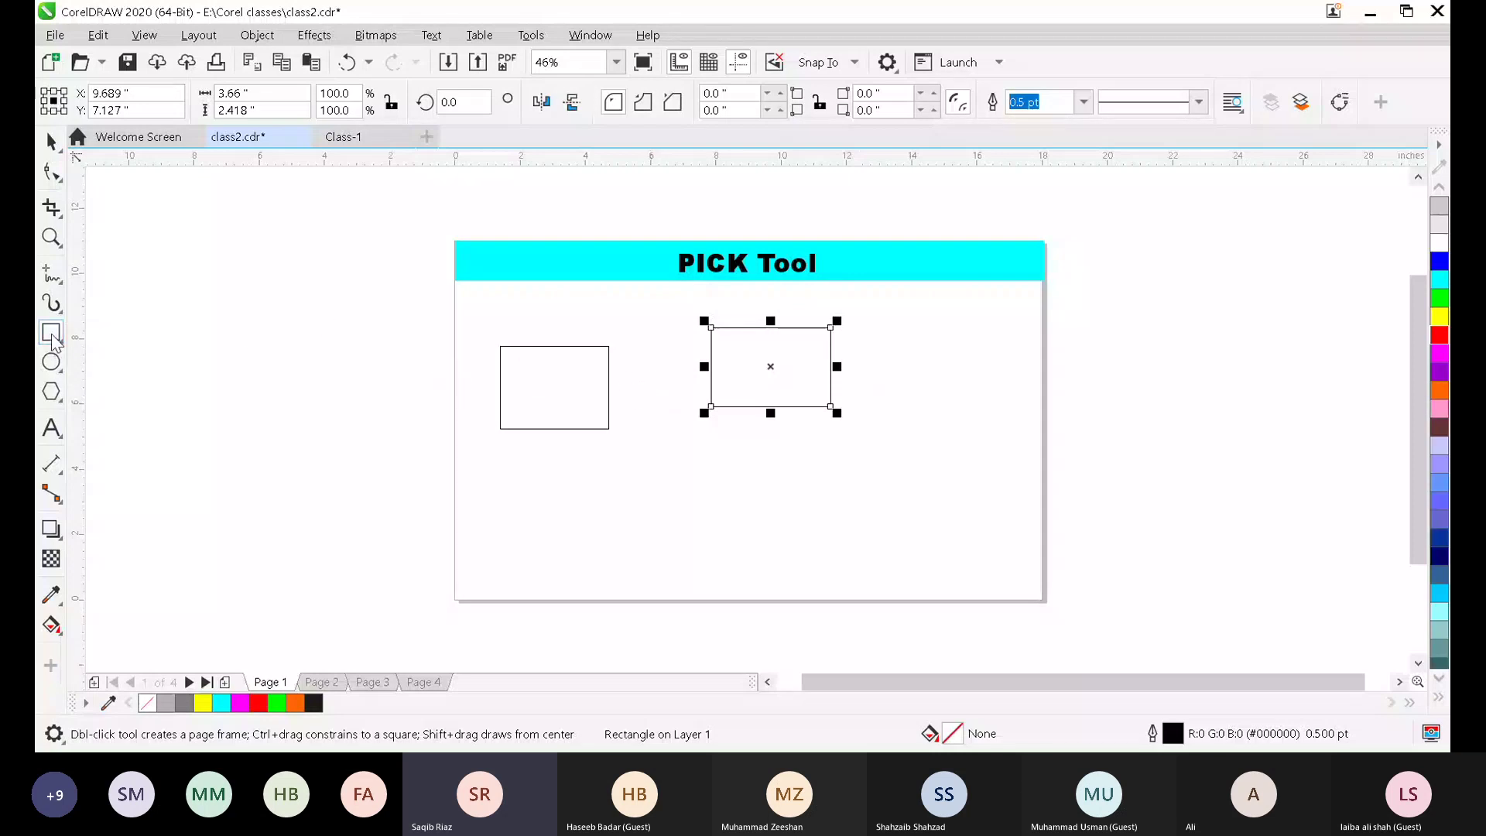
- Toggle between the Rectangle and Pick tools, move the second rectangle close to the page's right edge, and select the first one
key(space)
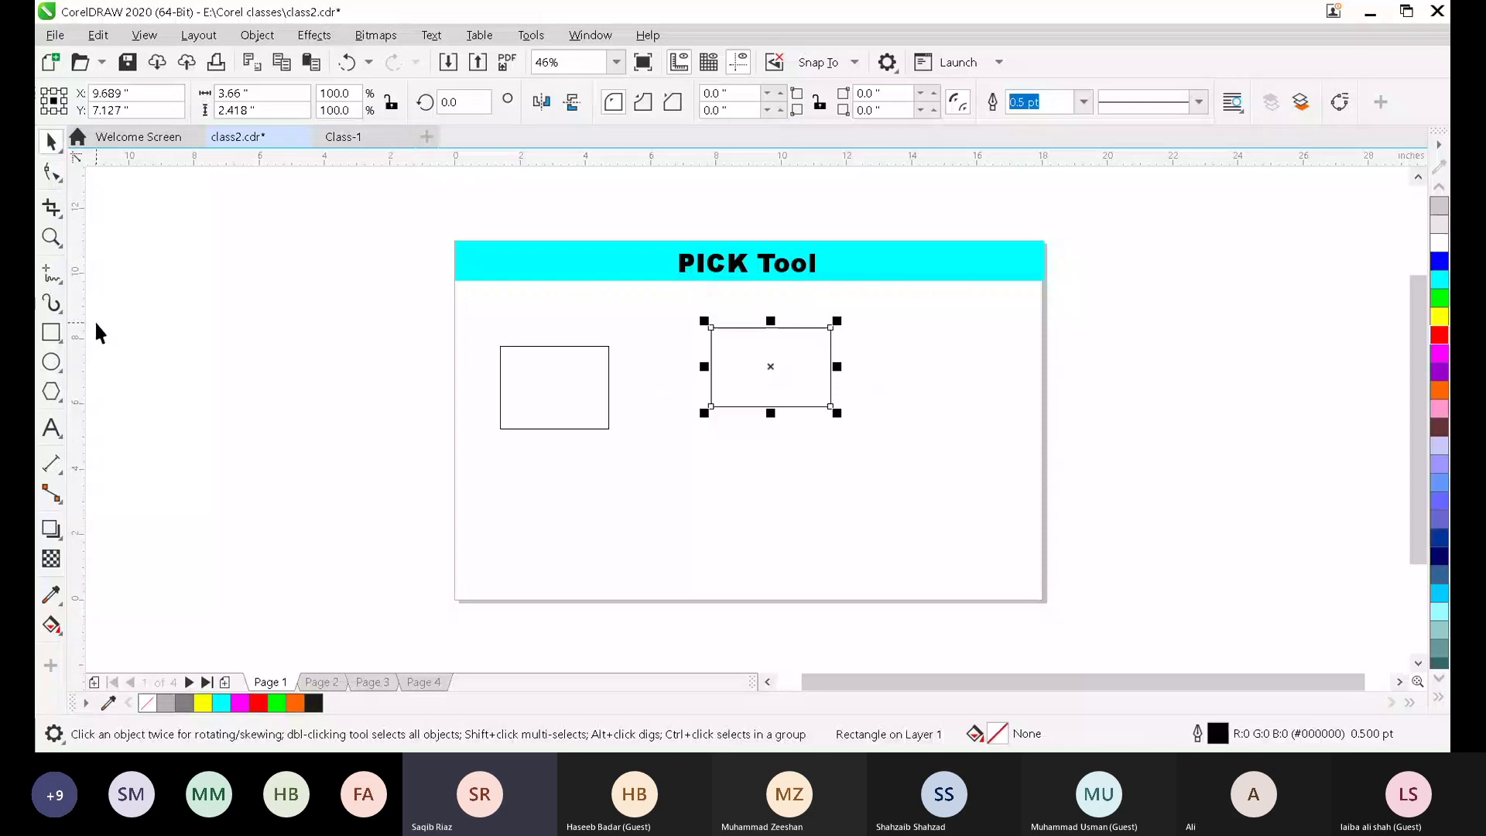
click(59, 336)
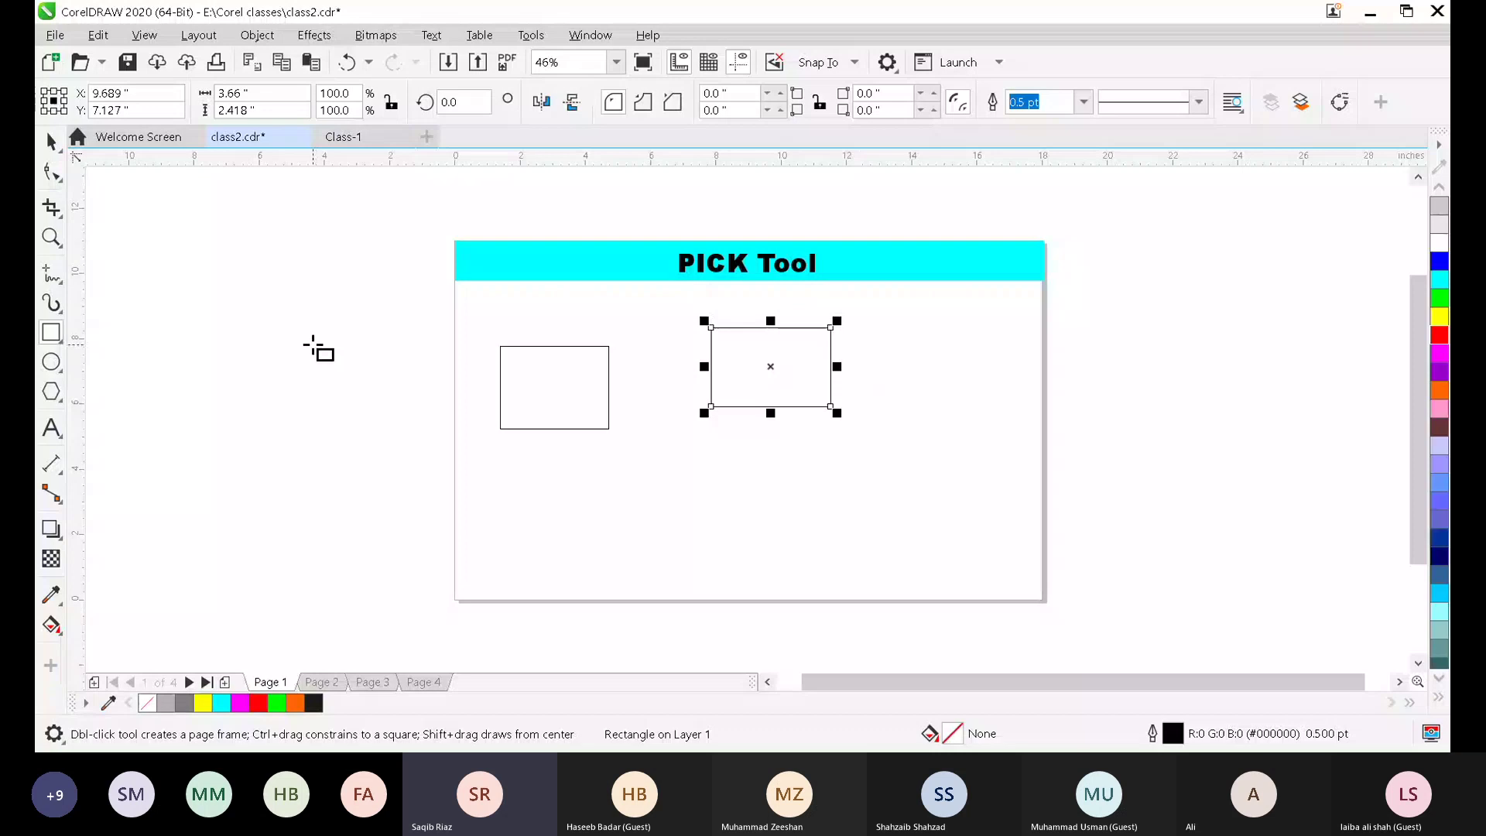
key(space)
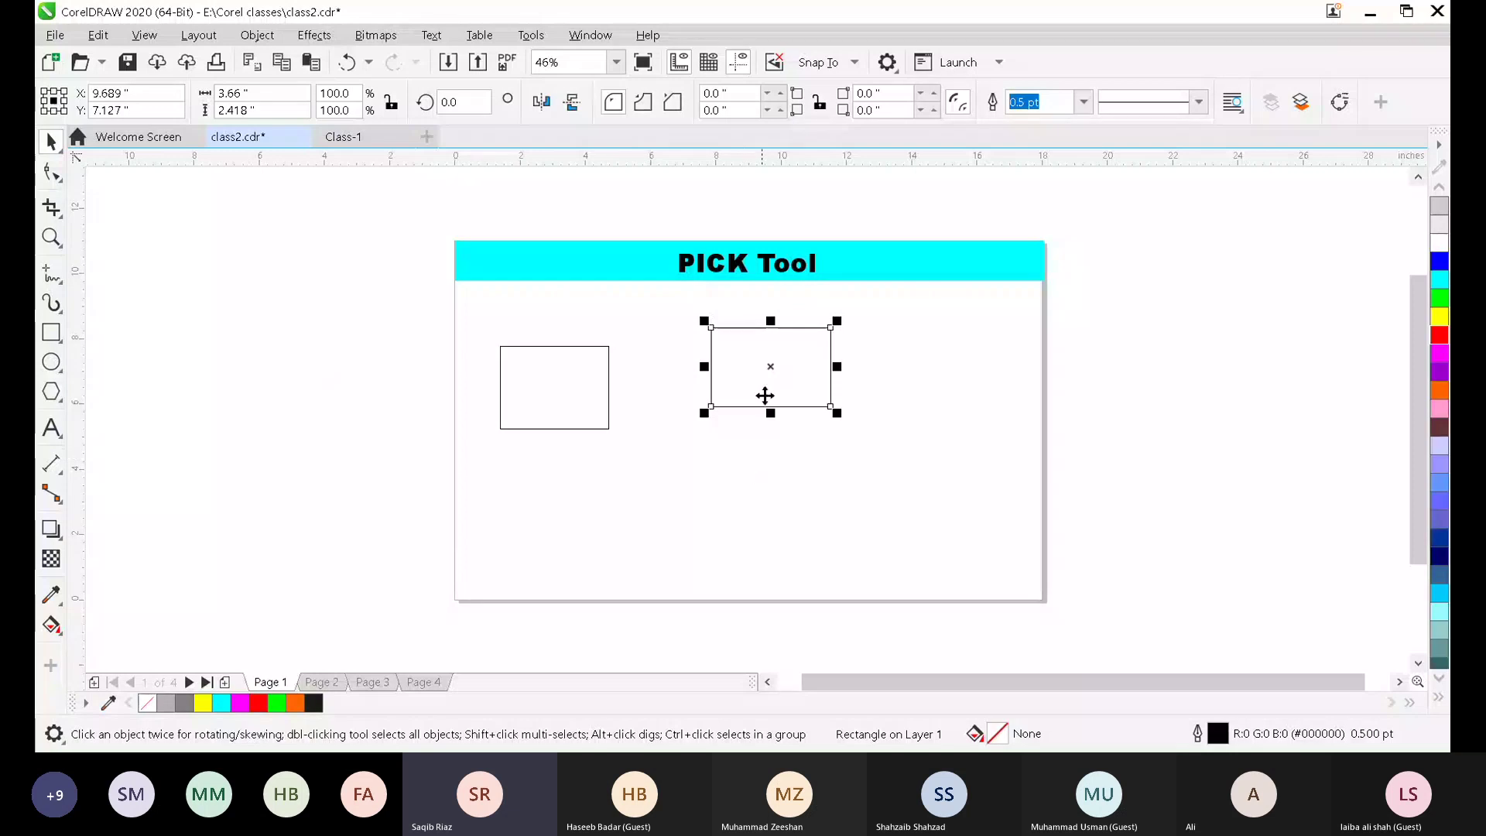
drag(764, 396, 952, 390)
click(575, 424)
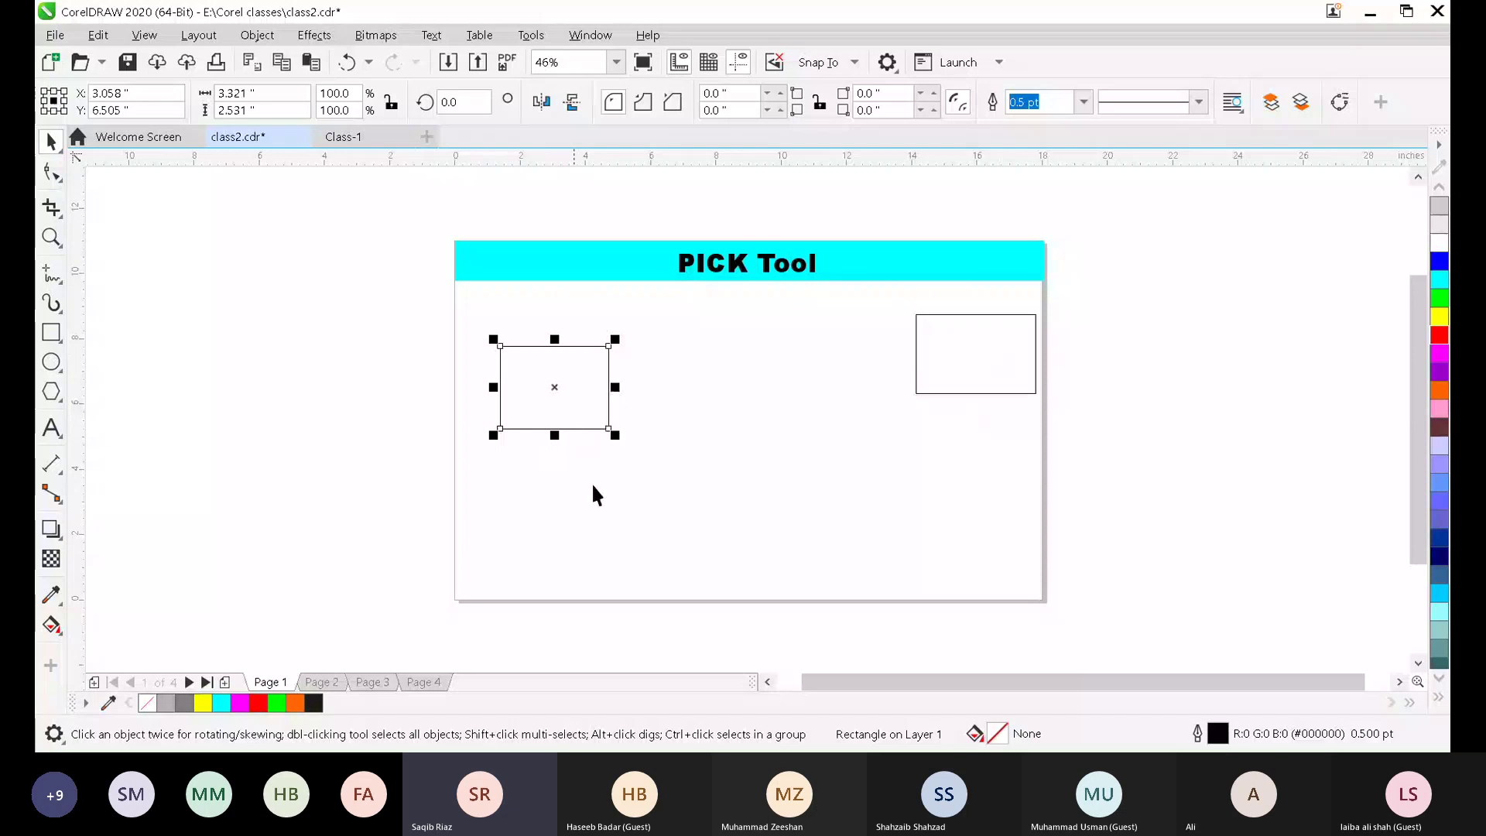